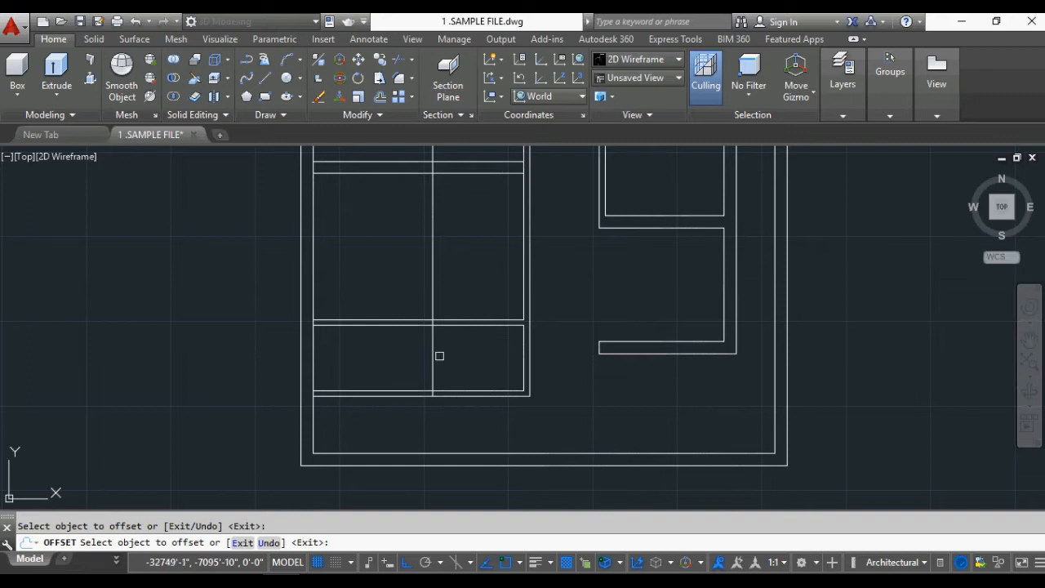
Trim the vertical partition line above the cross wall of the lower-left room.
key("Escape")
key("Escape")
scroll(421, 348, "up", 2)
type("tr")
left_click(481, 291)
key("space")
left_click_drag(471, 253, 400, 278)
key("space")
Trim the excess line segments where the small bath's partition walls meet.
key("space")
scroll(446, 466, "up", 3)
left_click(464, 455)
left_click(386, 467)
left_click(417, 426)
left_click(411, 443)
scroll(436, 444, "down", 4)
Fillet the inner and outer partition lines to close the corner of the small bath.
scroll(431, 336, "up", 5)
key("Escape")
key("Escape")
type("f")
left_click(430, 372)
left_click(470, 320)
key("space")
left_click(463, 346)
left_click(455, 373)
scroll(476, 422, "down", 3)
scroll(464, 422, "up", 6)
Offset the left room's right wall line inward for two door jamb lines, extending the first across the horizontal wall.
type("tr")
scroll(538, 205, "down", 5)
key("Escape")
scroll(525, 256, "up", 8)
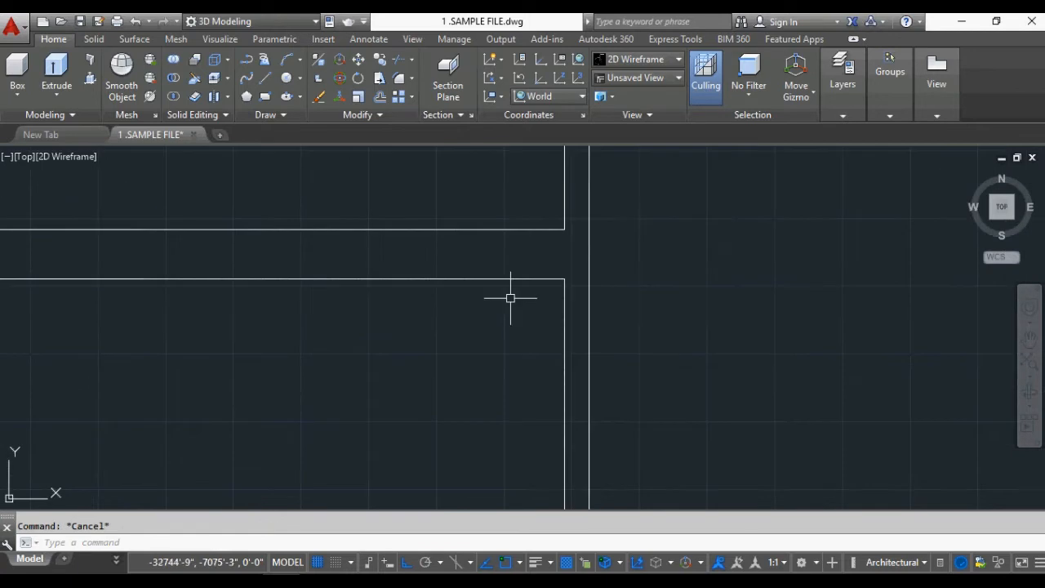
type("o")
key("space")
left_click(564, 319)
left_click(517, 340)
key("Escape")
type("e")
key("space")
key("space")
left_click(540, 323)
left_click(490, 335)
key("Escape")
Trim the excess jamb lines and the horizontal wall between them to open the doorway.
type("t")
left_click(532, 308)
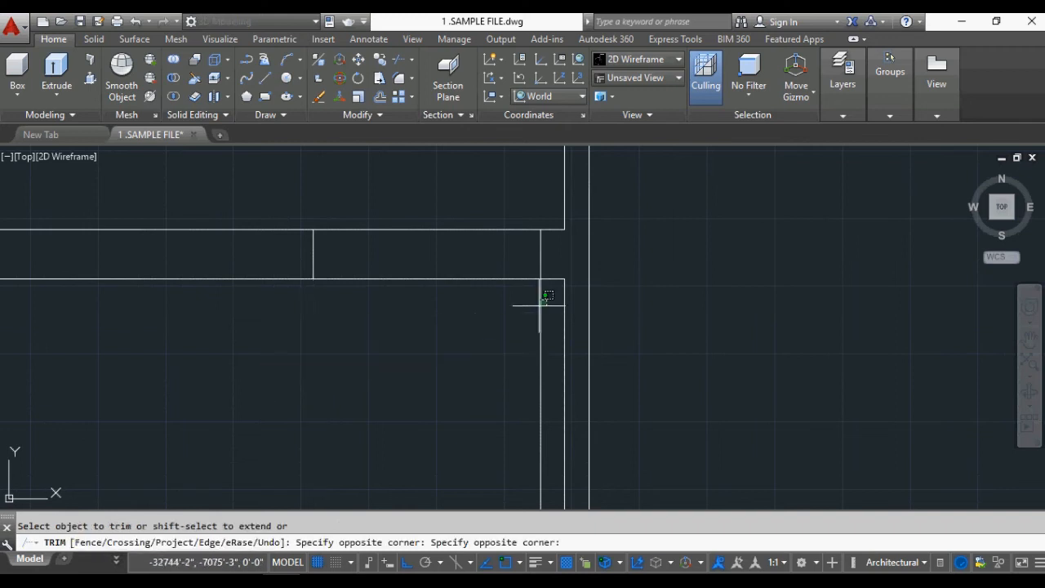
left_click(545, 305)
left_click(433, 312)
left_click(426, 216)
key("Escape")
scroll(515, 245, "down", 2)
scroll(560, 340, "up", 2)
Offset the right room's lower wall line upward and extend it across the middle vertical wall as a jamb line.
type("o")
key("space")
key("space")
left_click(565, 289)
left_click(569, 248)
key("Escape")
left_click(563, 267)
key("Escape")
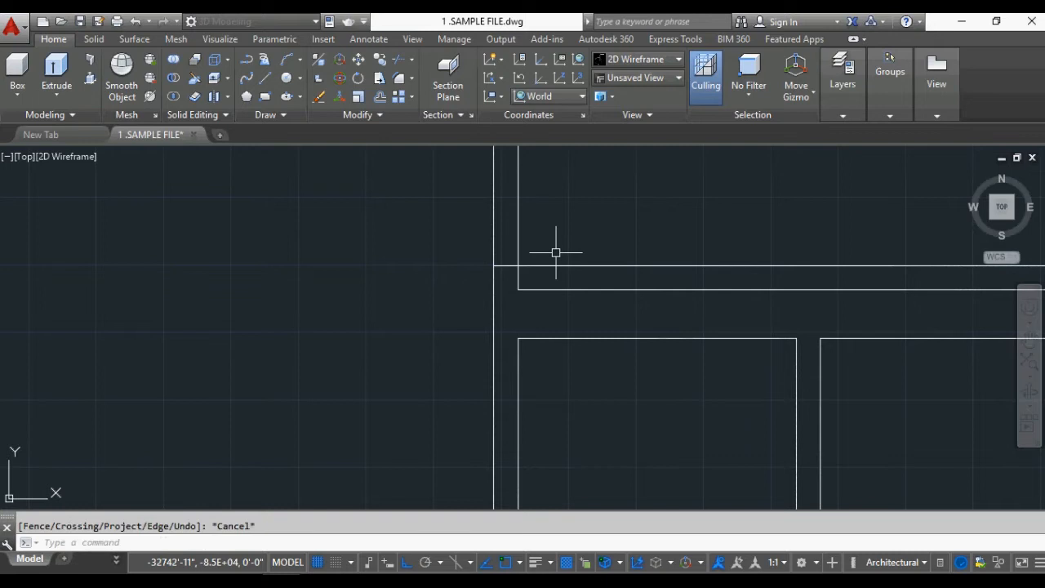
Try to offset the new jamb line 3'-6" upward to mark the opening in the middle vertical wall.
type("o")
key("space")
type("3'6")
key("space")
scroll(552, 293, "down", 3)
left_click(551, 290)
left_click(557, 249)
scroll(555, 235, "up", 3)
key("Escape")
scroll(477, 257, "up", 3)
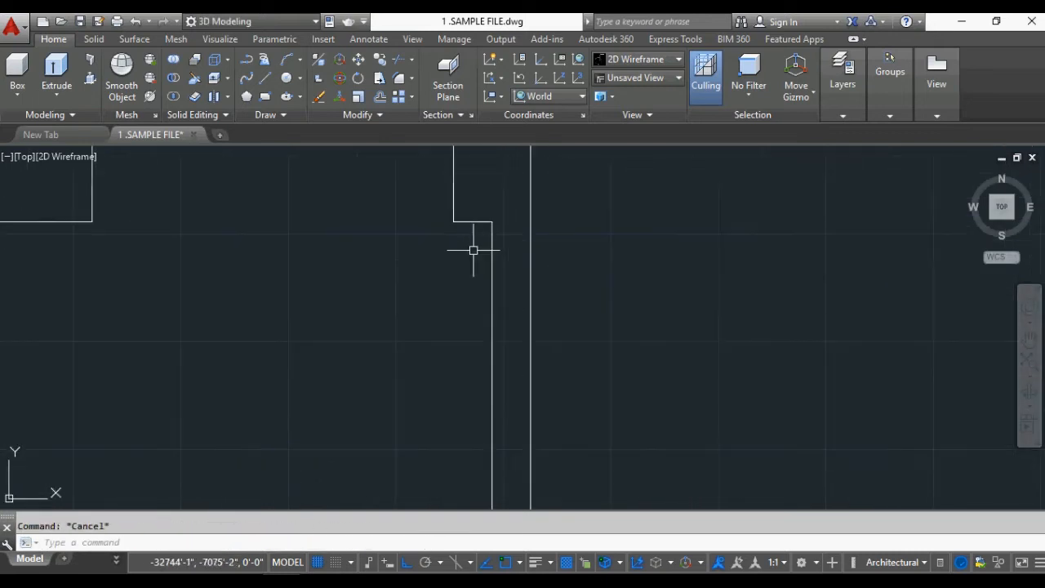
type("l")
key("space")
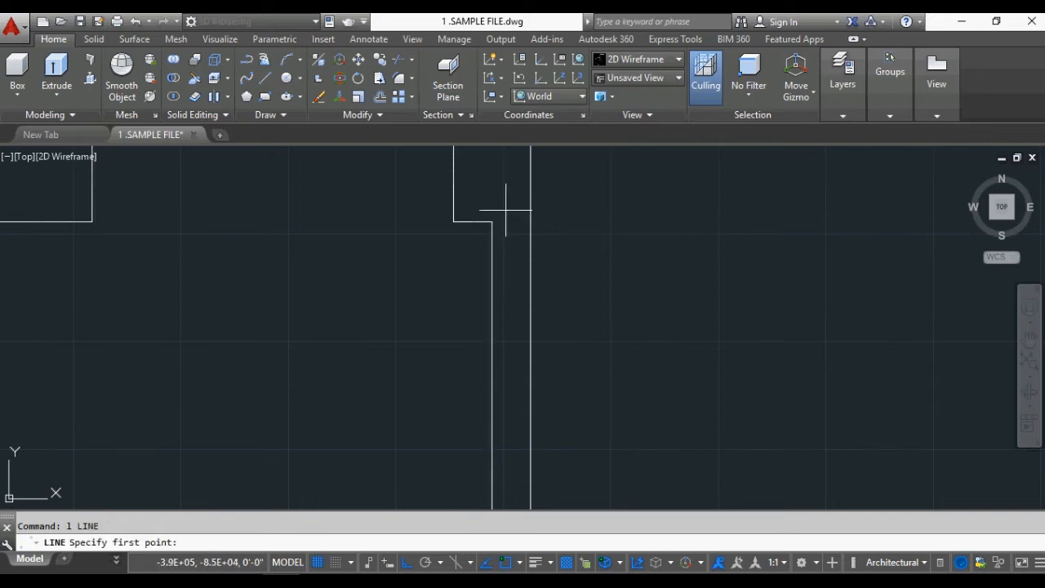
key("Escape")
Trim the jamb line so it spans only the thickness of the middle vertical wall.
scroll(530, 217, "down", 2)
scroll(523, 302, "up", 1)
type("tr")
key("space")
key("space")
left_click(575, 378)
key("Escape")
Measure the height of the planned opening in the middle vertical wall with a linear dimension.
type("d")
left_click(534, 168)
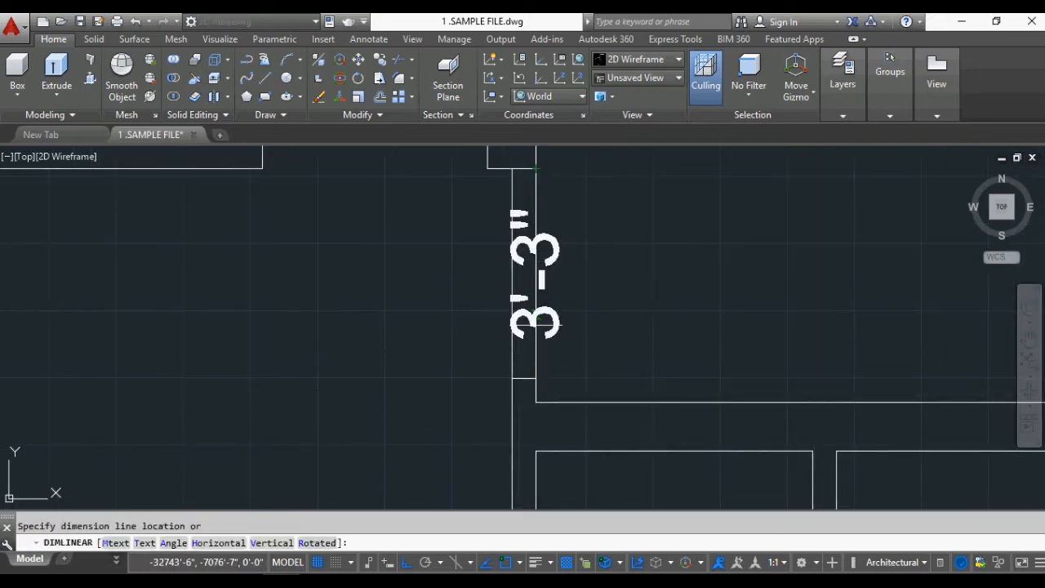
key("Escape")
scroll(601, 345, "down", 5)
scroll(608, 307, "up", 1)
scroll(590, 318, "up", 3)
key("Escape")
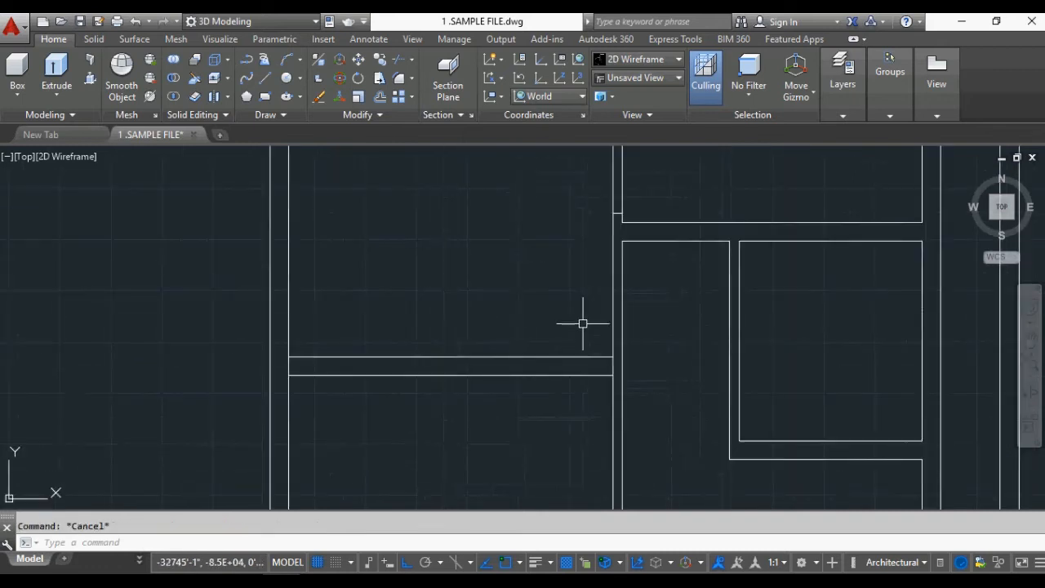
Measure the vertical distance from the left room's lower wall to the wall line of the right rooms.
type("dli")
key("space")
left_click(592, 356)
left_click(622, 241)
key("Escape")
scroll(641, 292, "down", 4)
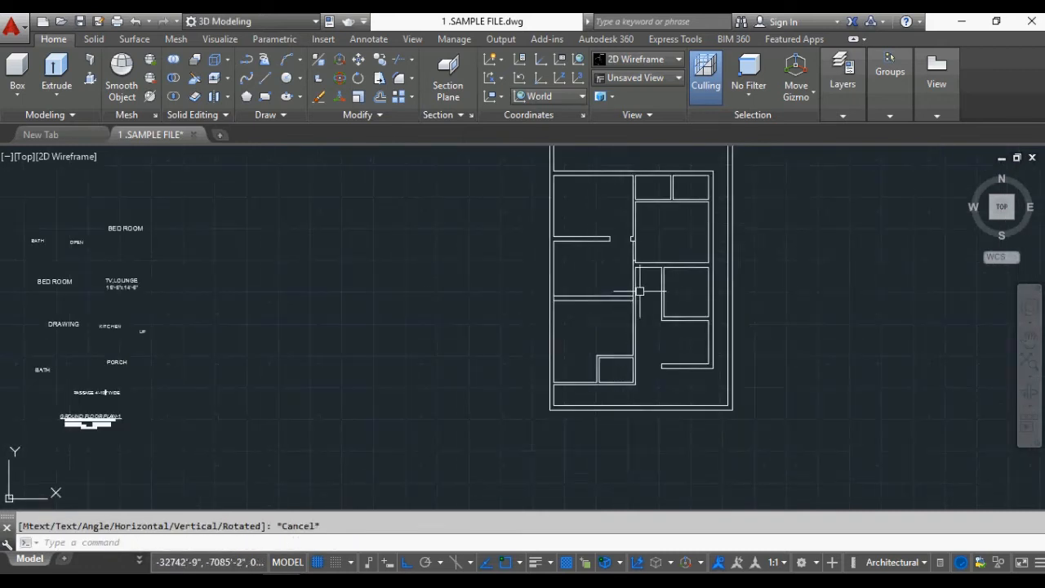
Stretch the lower rooms and their side walls downward to widen the planned opening.
scroll(711, 297, "up", 2)
type("s")
key("space")
left_click(842, 244)
left_click(373, 484)
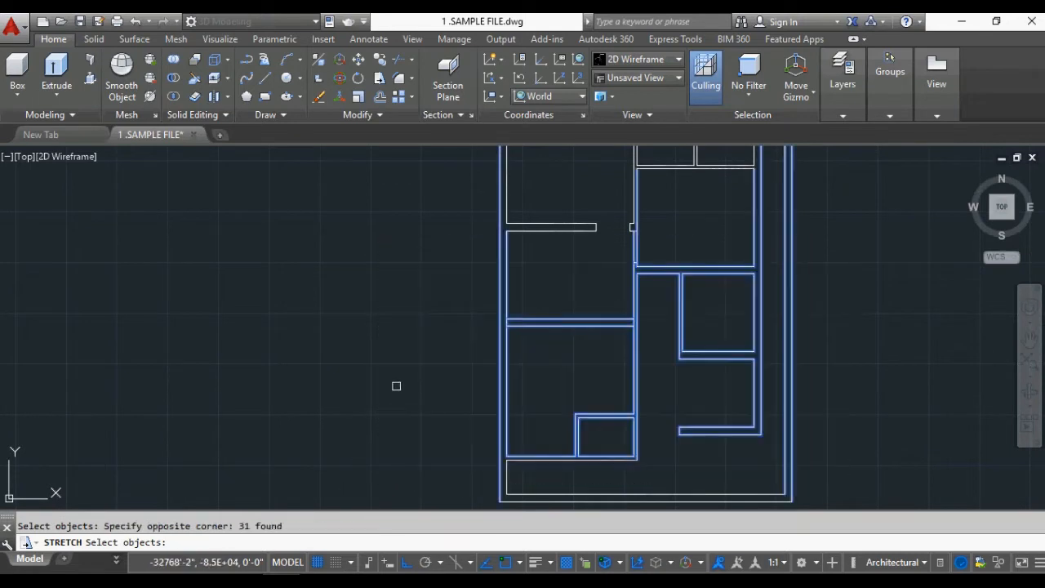
key("space")
left_click(396, 385)
key("Escape")
Measure the stretched opening in the middle vertical wall with a linear dimension.
scroll(668, 245, "up", 5)
type("dli")
key("space")
left_click(552, 341)
left_click(552, 203)
key("Escape")
Trim the middle vertical wall's lines out of the opening and save the drawing.
type("tr")
key("space")
key("space")
left_click(579, 250)
left_click(495, 302)
key("Escape")
scroll(545, 266, "down", 2)
key("ctrl+s")
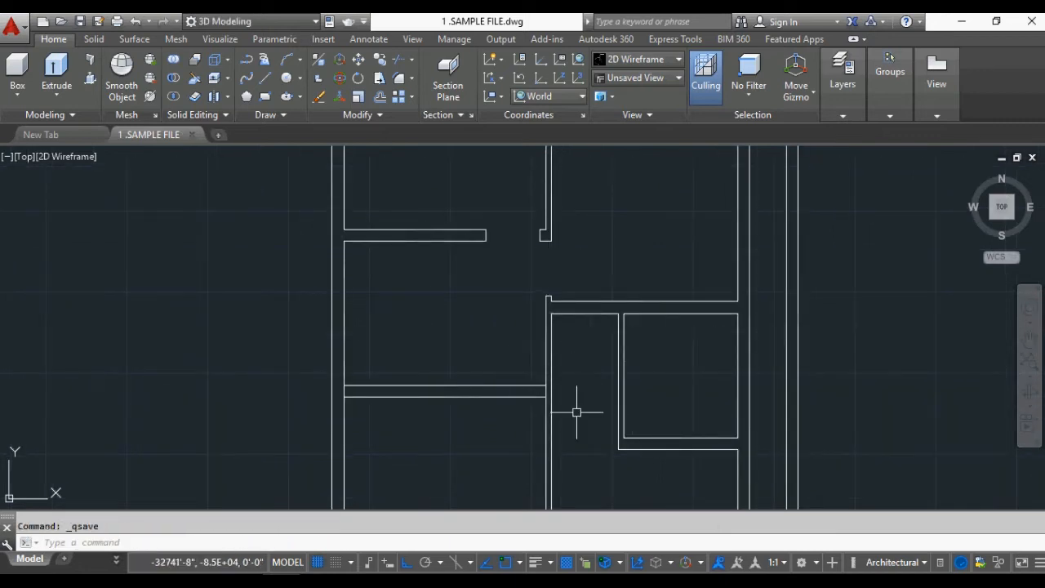
Offset the upper-left room's right wall line 4.5" inward.
scroll(567, 340, "down", 3)
scroll(492, 242, "up", 4)
scroll(493, 242, "down", 2)
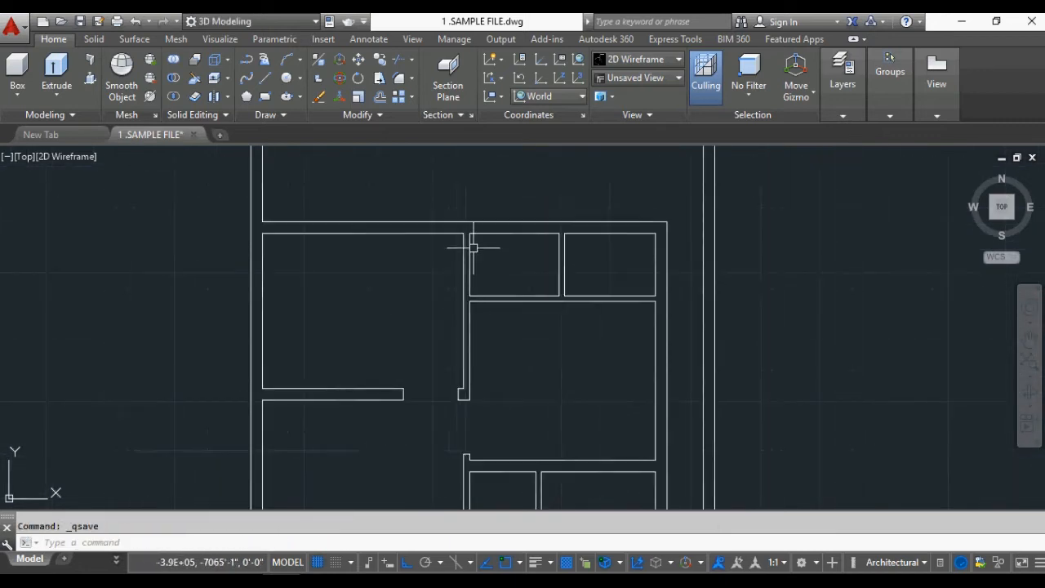
scroll(413, 204, "up", 4)
type("o")
key("space")
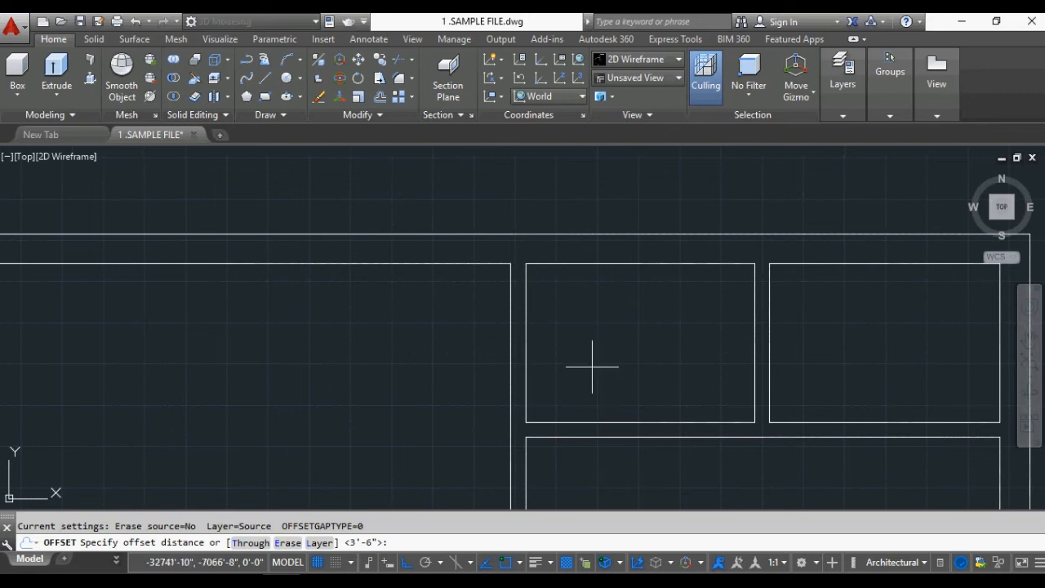
type("4.5")
key("space")
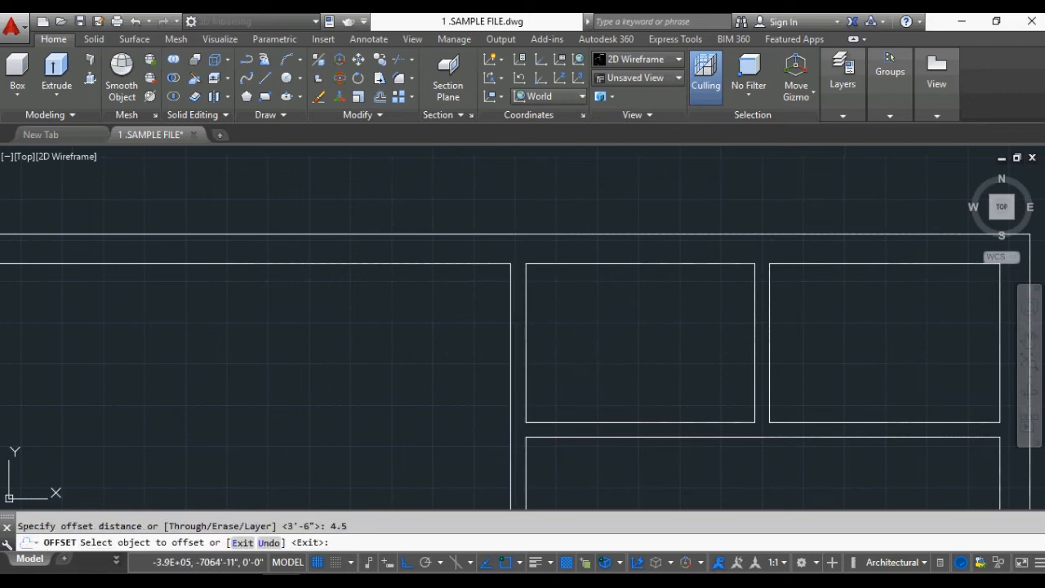
key("Escape")
key("space")
left_click(496, 292)
key("Escape")
key("Escape")
Extend the offset line up to the outer line of the upper horizontal wall.
type("ex")
key("space")
key("space")
left_click(496, 286)
key("Escape")
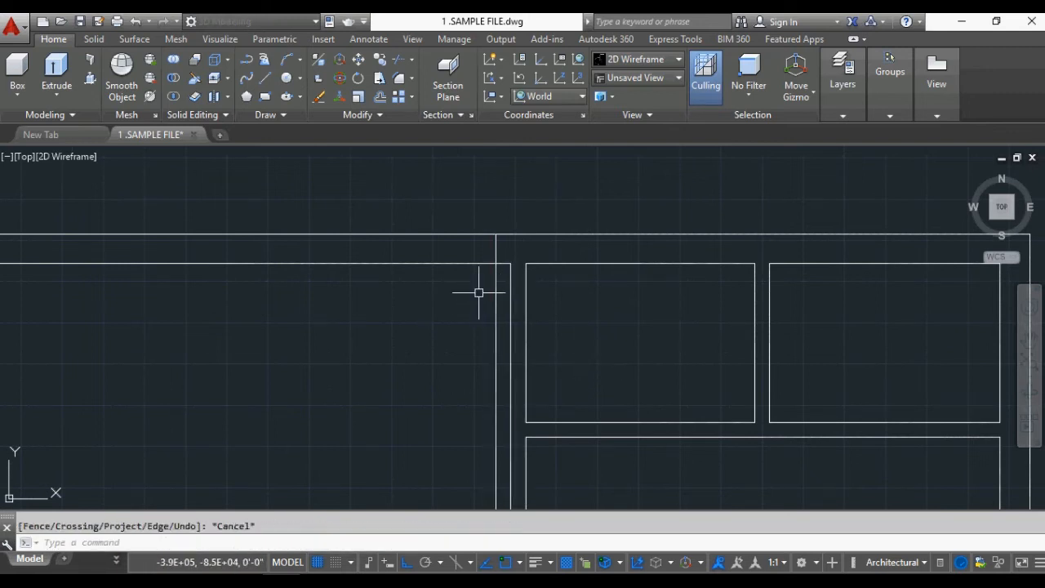
Offset the extended jamb line 2'-6" toward the room's interior to mark the door width.
type("o")
key("space")
type("2'6")
key("space")
left_click(497, 298)
left_click(414, 305)
key("Escape")
Trim the excess jamb lines and the upper wall between them to open the doorway.
left_click(488, 295)
left_click(335, 334)
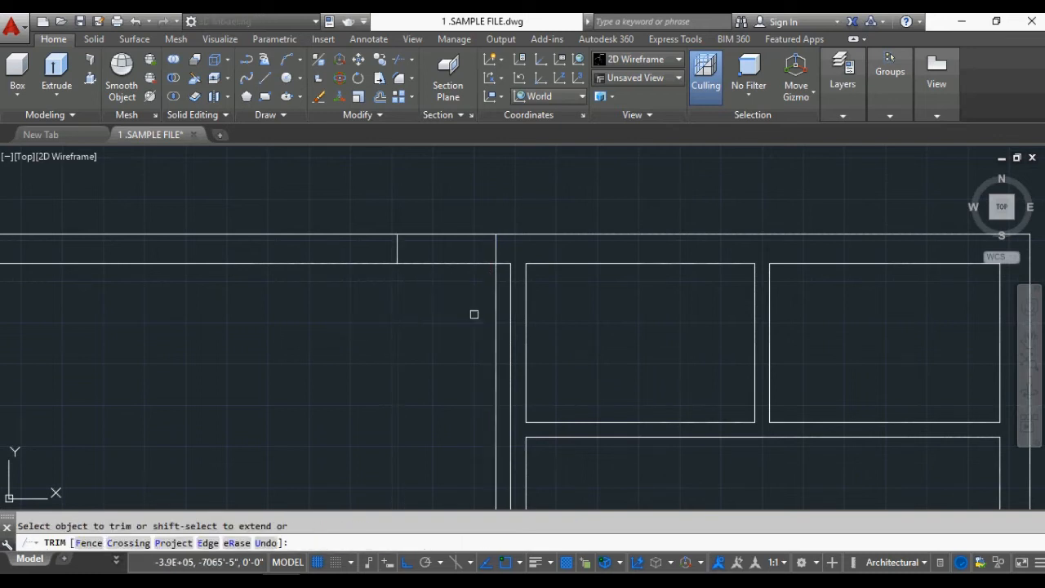
key("Escape")
scroll(423, 302, "down", 2)
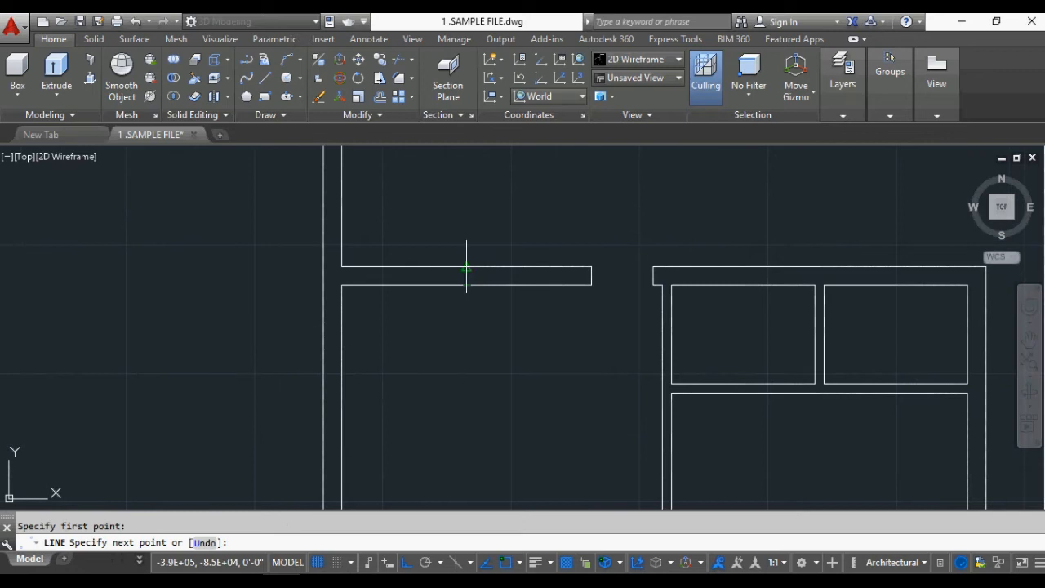
Draw a line across the upper wall at its midpoint and offset it 2' to each side.
left_click(466, 266)
key("Escape")
scroll(468, 267, "up", 2)
type("o 2'")
key("space")
left_click(466, 282)
left_click(445, 282)
left_click(466, 284)
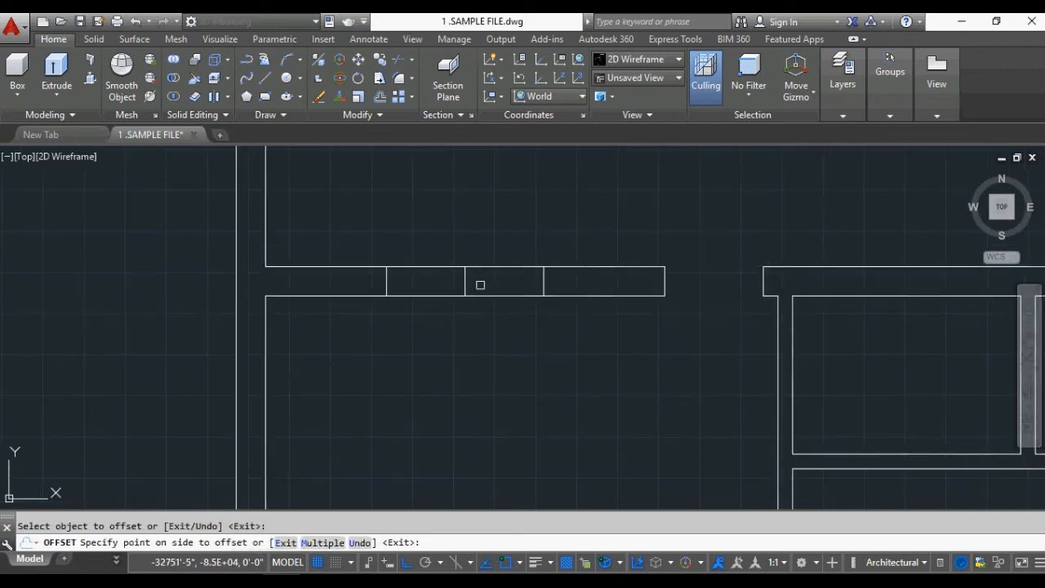
left_click(480, 285)
Delete the centre line between the two offset lines in the upper wall.
key("Escape")
left_click(465, 285)
key("Delete")
type("ml")
key("space")
left_click(544, 281)
key("Escape")
key("Escape")
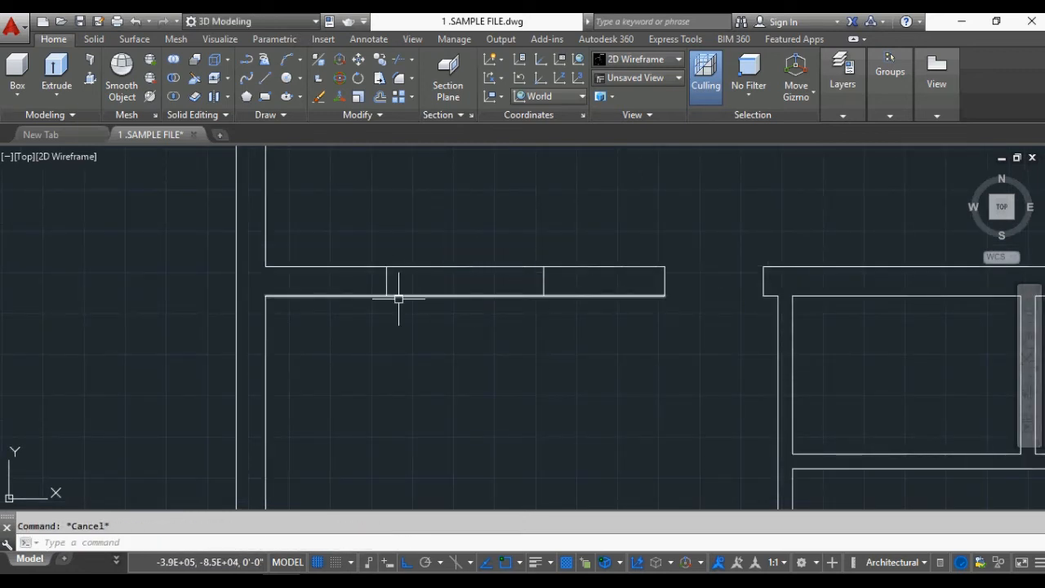
Draw a multiline between the two jamb lines in the large left room's upper wall to form the window.
key("space")
left_click(235, 545)
left_click(256, 543)
left_click(547, 282)
left_click(387, 280)
key("Escape")
Offset the left small room's bottom wall line 4.5" upward into the room to mark a door jamb.
scroll(387, 280, "down", 3)
middle_click_drag(658, 336, 583, 285)
scroll(583, 285, "up", 2)
scroll(562, 343, "down", 4)
scroll(523, 331, "up", 4)
scroll(520, 328, "down", 3)
scroll(532, 427, "up", 3)
type("o")
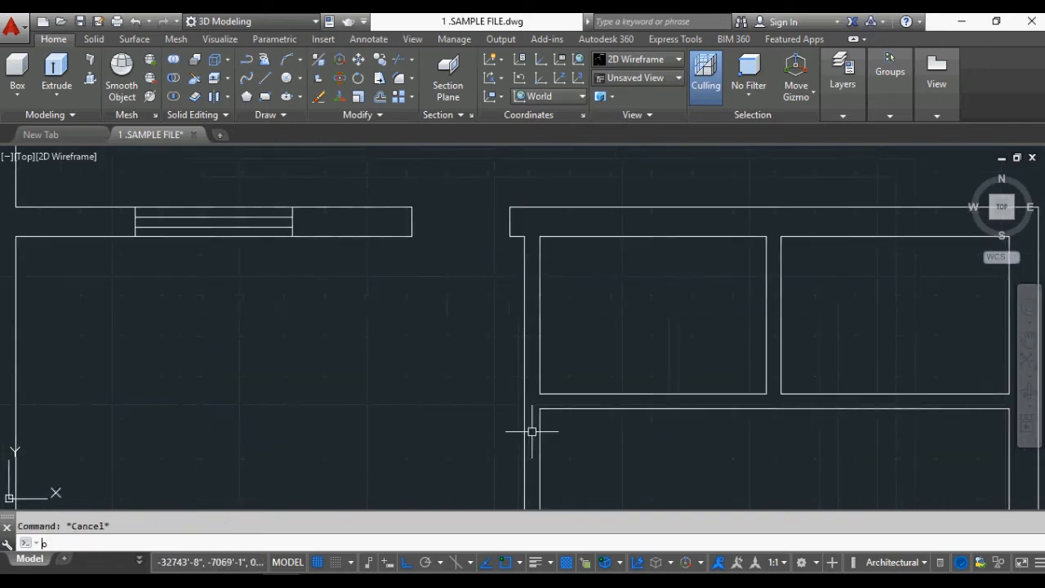
key("Return")
type("4.5")
key("Return")
left_click(552, 393)
left_click(559, 373)
key("Escape")
Extend the offset line across the left small room's left partition to its outer face.
type("ex")
key("Return")
key("Return")
left_click(560, 380)
key("Escape")
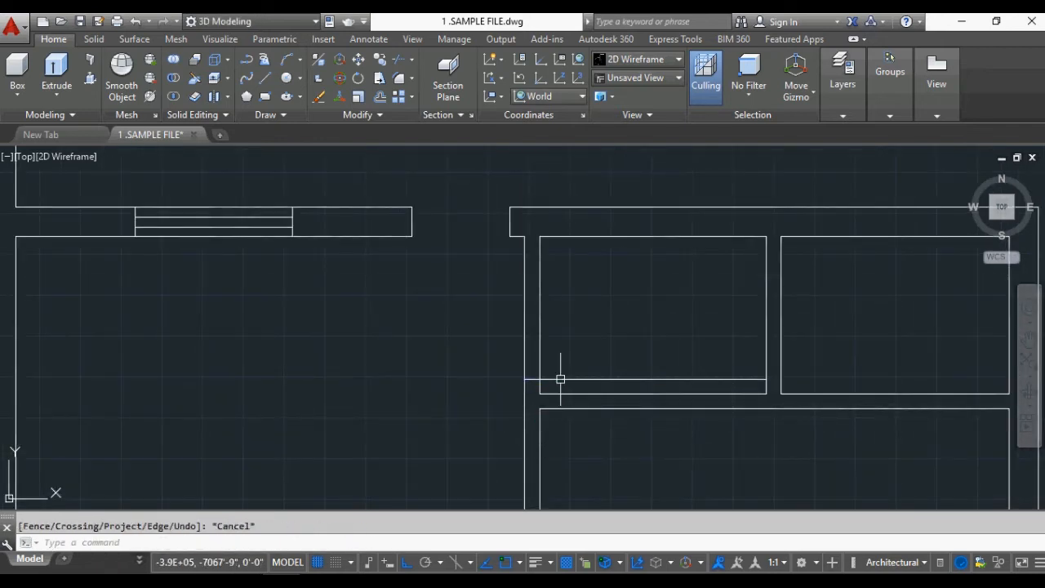
Offset the extended line 2'-6" upward to mark the door width in the left partition.
type("o 2'6")
key("Return")
left_click(560, 380)
left_click(563, 341)
key("Escape")
Trim the excess jamb lines and the partition lines between them to open the left small room's doorway.
left_click(612, 281)
left_click(570, 315)
left_click(465, 349)
left_click(553, 378)
scroll(490, 362, "down", 3)
scroll(629, 356, "up", 2)
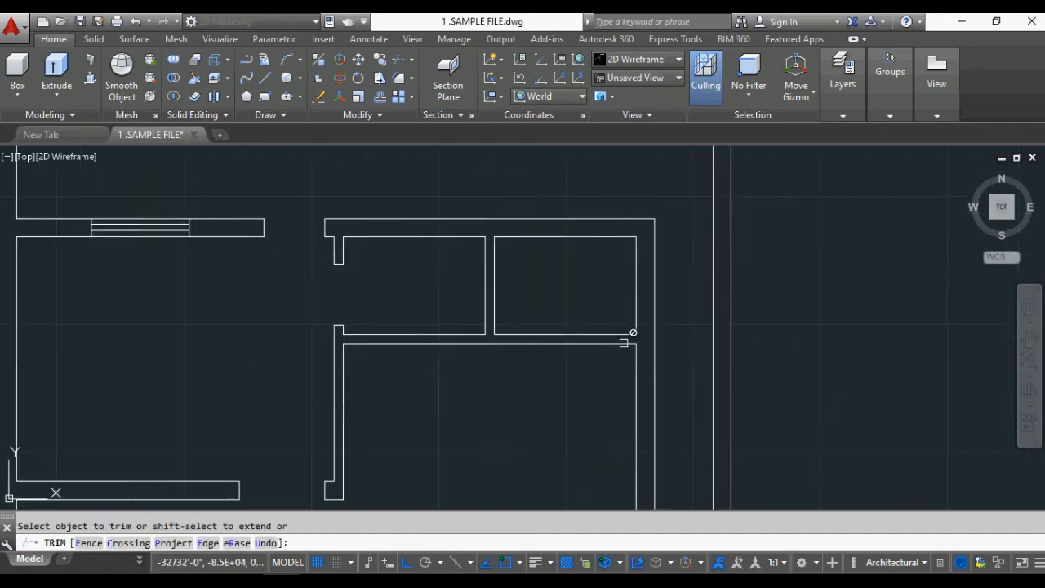
key("Escape")
Offset the right small room's right wall line inward by the 4.5" partition thickness and extend it across the bottom partition.
scroll(629, 350, "up", 4)
type("o")
key("Return")
key("Return")
left_click(645, 367)
left_click(580, 386)
key("Return")
left_click(621, 370)
key("Escape")
Offset the jamb line in the right small room's bottom partition 2'-6" to the left for the door width.
type("o")
key("Return")
type("2'6")
key("Return")
Trim the excess jamb lines and the bottom partition between them to open the right small room's doorway.
type("r")
left_click(633, 364)
left_click(441, 389)
left_click(530, 301)
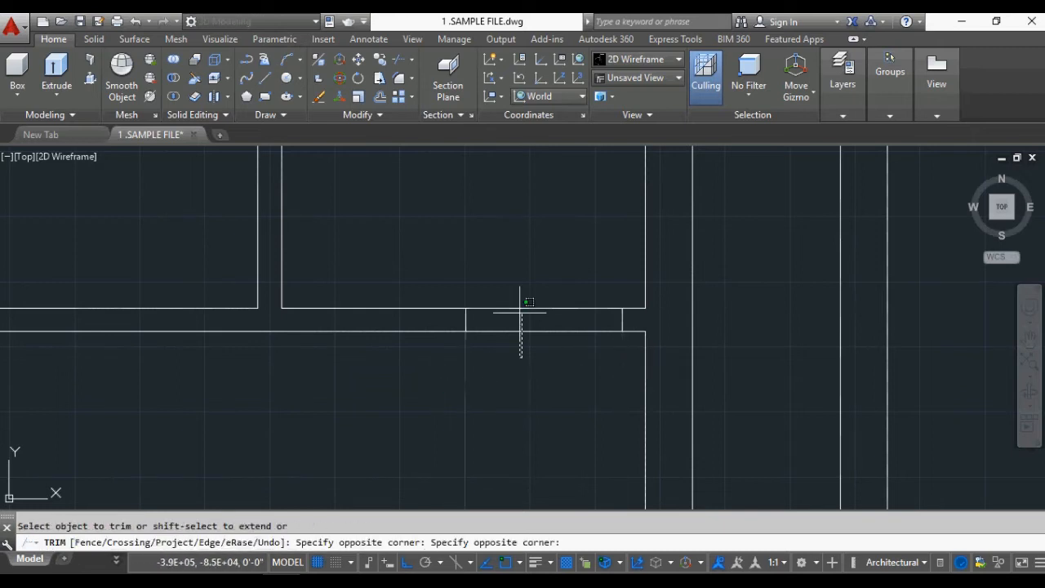
left_click(508, 351)
key("Escape")
key("Escape")
Draw a line across the right outer wall at the midpoint of the right small room.
scroll(605, 457, "down", 4)
scroll(563, 320, "up", 2)
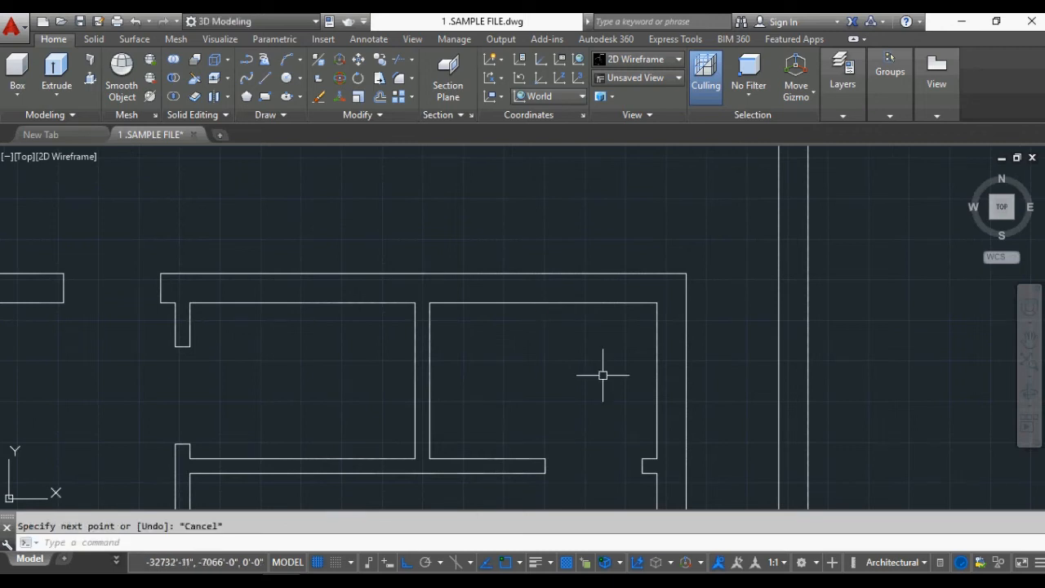
type("o")
key("Return")
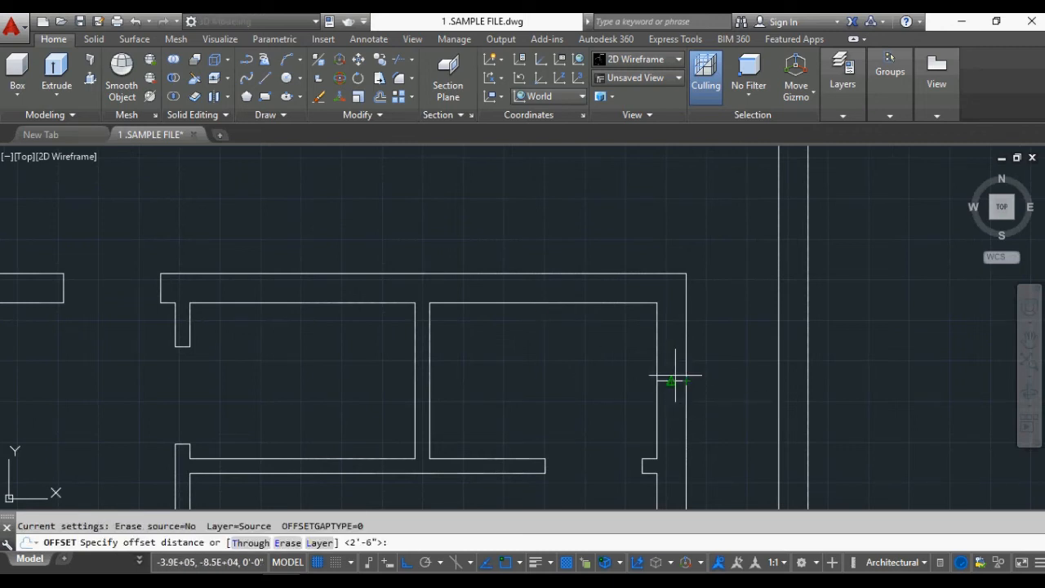
key("Escape")
scroll(645, 359, "down", 2)
scroll(639, 357, "up", 3)
scroll(531, 368, "down", 2)
scroll(552, 385, "up", 2)
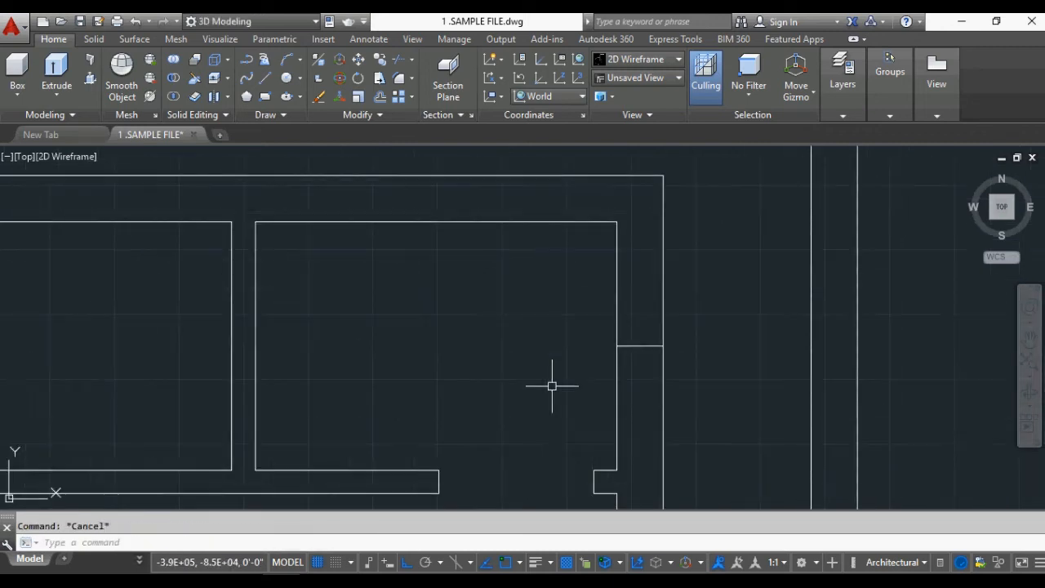
Offset the midpoint line equally up and down the right outer wall and delete the centre line.
type("o")
key("Return")
left_click(640, 347)
left_click(637, 324)
left_click(640, 346)
left_click(645, 383)
key("Escape")
left_click(525, 319)
left_click(674, 357)
key("Delete")
key("Escape")
Draw a multiline between the two jamb lines in the right outer wall to form the right small room's window.
type("ml")
key("Return")
left_click(640, 315)
left_click(640, 377)
key("Escape")
scroll(640, 385, "down", 3)
key("Escape")
Draw a line across the upper wall at the midpoint of the left small room.
scroll(567, 340, "up", 2)
type("l")
key("Return")
left_click(391, 332)
scroll(388, 357, "up", 1)
key("Escape")
key("Return")
type("1'")
key("Return")
key("Escape")
Offset the line across the left small room's upper wall 6" to each side and delete the centre line.
key("Return")
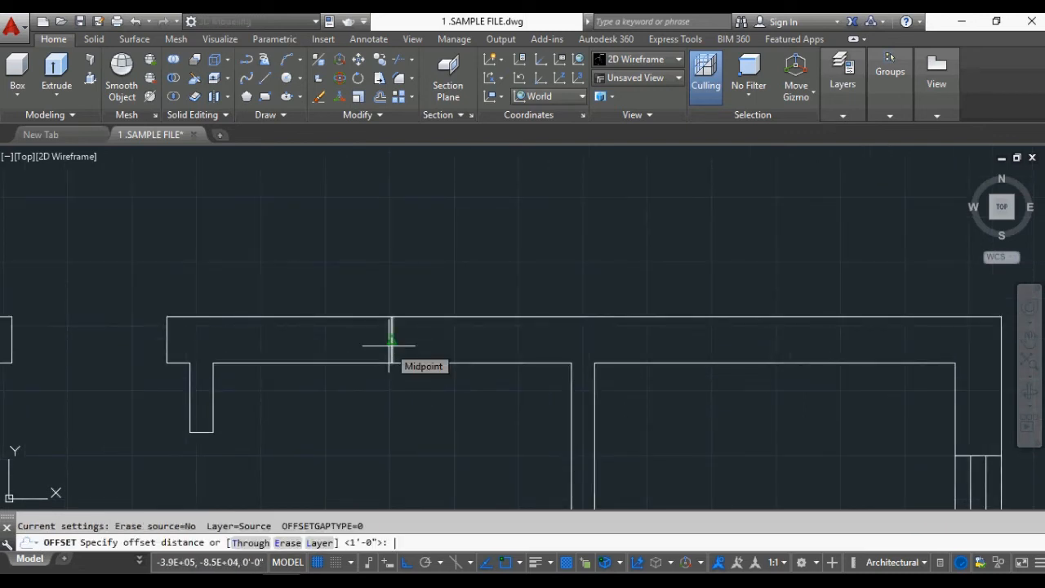
type("6")
key("Return")
left_click(392, 347)
left_click(403, 343)
left_click(392, 343)
left_click(381, 345)
key("Escape")
left_click(375, 293)
Draw a multiline between the jamb lines in the left small room's upper wall to form its window, and save the drawing.
type("ml")
key("Return")
left_click(422, 339)
left_click(361, 339)
key("Escape")
scroll(432, 285, "down", 4)
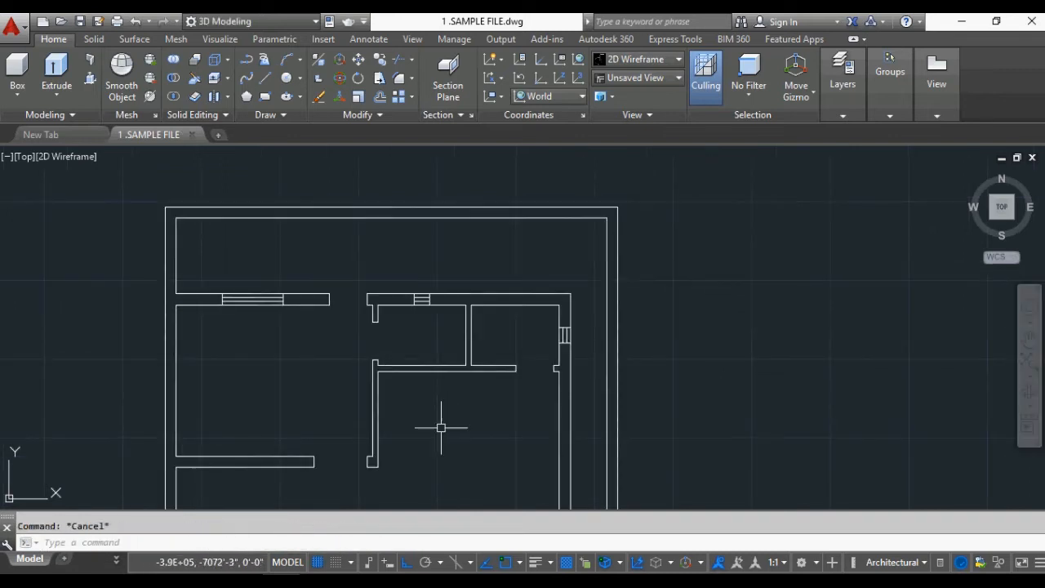
Draw a midpoint line across the right outer wall of the room below, offset it 2' to each side, and remove the centre line.
scroll(457, 348, "down", 3)
scroll(494, 411, "up", 5)
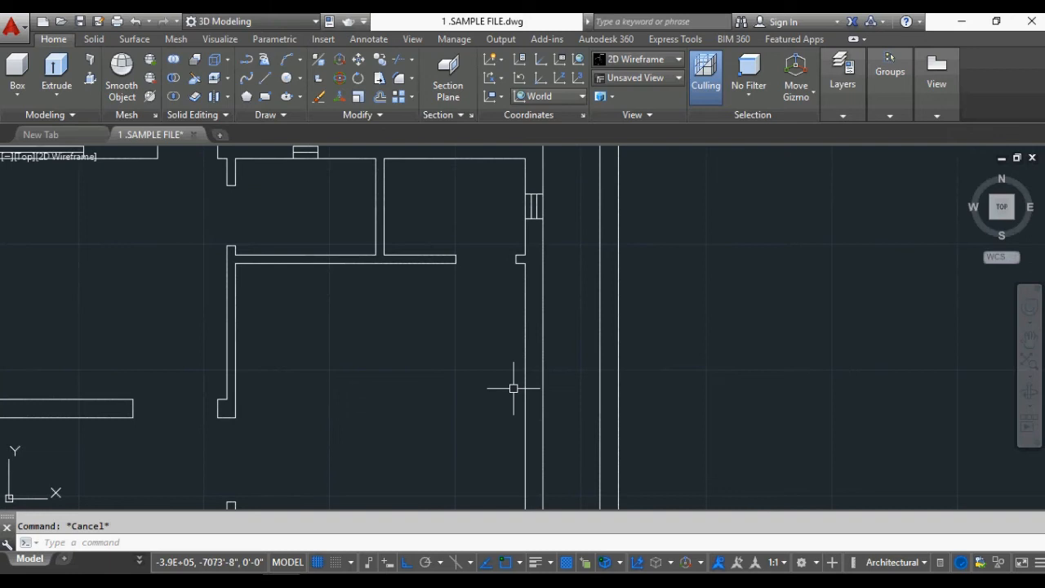
type("2'")
key("Return")
left_click(539, 387)
left_click(533, 373)
left_click(534, 387)
left_click(532, 398)
key("Escape")
left_click(515, 377)
Draw a multiline between the two new jamb lines in that room's right outer wall to form the window.
type("ml")
key("Return")
scroll(534, 245, "up", 4)
scroll(533, 275, "down", 2)
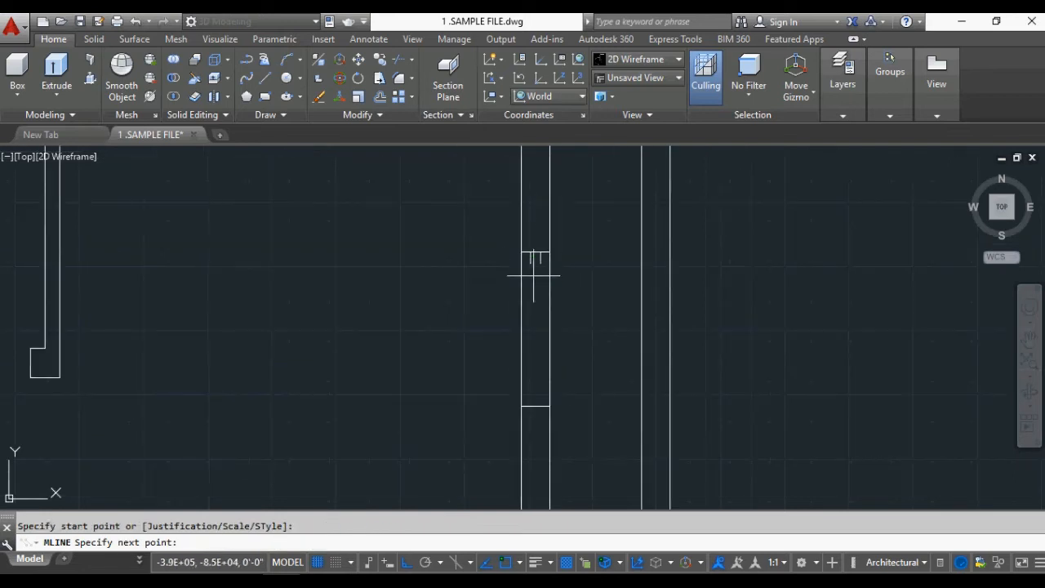
key("Escape")
Trim the excess wall line at the partition junction in the lower part of the plan.
scroll(541, 408, "down", 10)
scroll(468, 269, "down", 1)
scroll(481, 373, "up", 8)
type("tr")
key("Return")
key("Return")
left_click(446, 367)
key("Escape")
Draw a line across the right outer wall at the lower-right room's midpoint and offset it 24" to each side.
scroll(596, 297, "down", 8)
scroll(517, 434, "up", 8)
scroll(611, 364, "up", 2)
type("o")
key("Return")
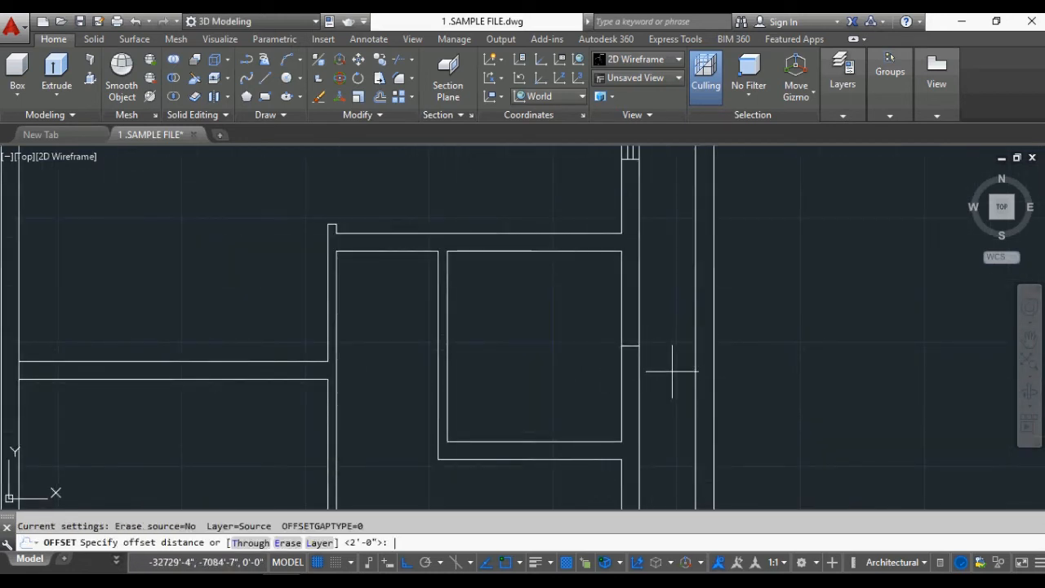
type("24")
key("Return")
scroll(615, 351, "up", 2)
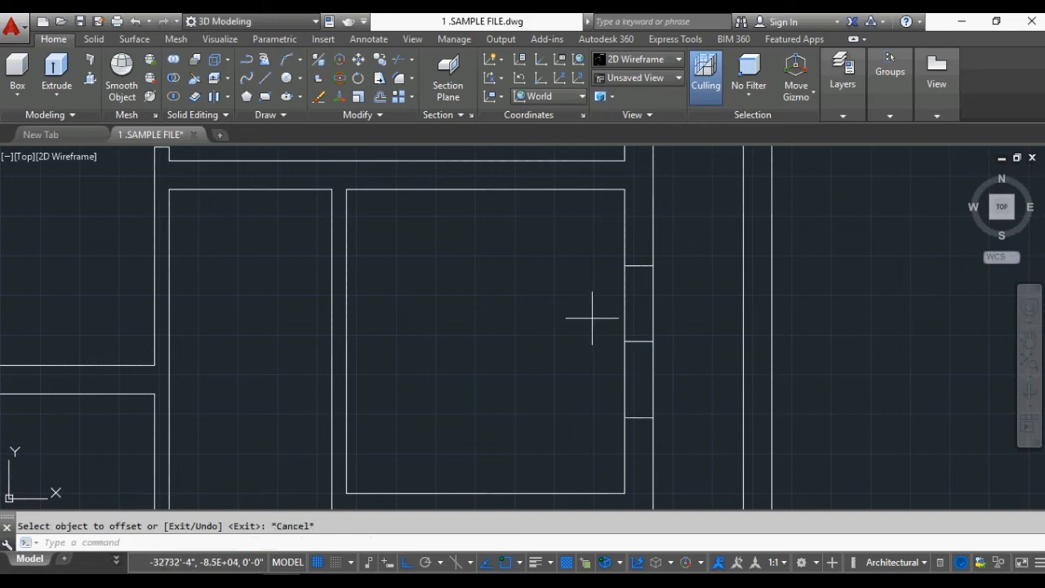
Delete the centre line and draw a multiline between the jamb lines to form the lower-right room's window.
type("ml")
key("Return")
left_click(637, 266)
left_click(637, 418)
key("Escape")
Offset the lower-right room's right and bottom wall lines 2' into the room.
type("o")
key("Return")
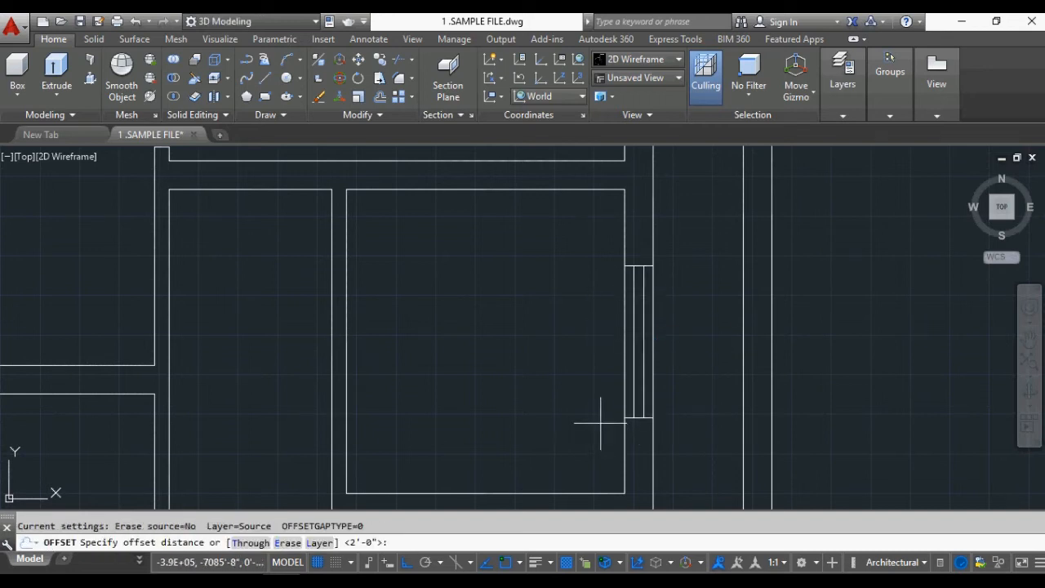
key("Return")
left_click(624, 441)
left_click(592, 454)
left_click(578, 493)
left_click(555, 463)
key("Escape")
Fillet the two offset lines in the lower-right room so they meet at a clean corner.
type("f")
key("Return")
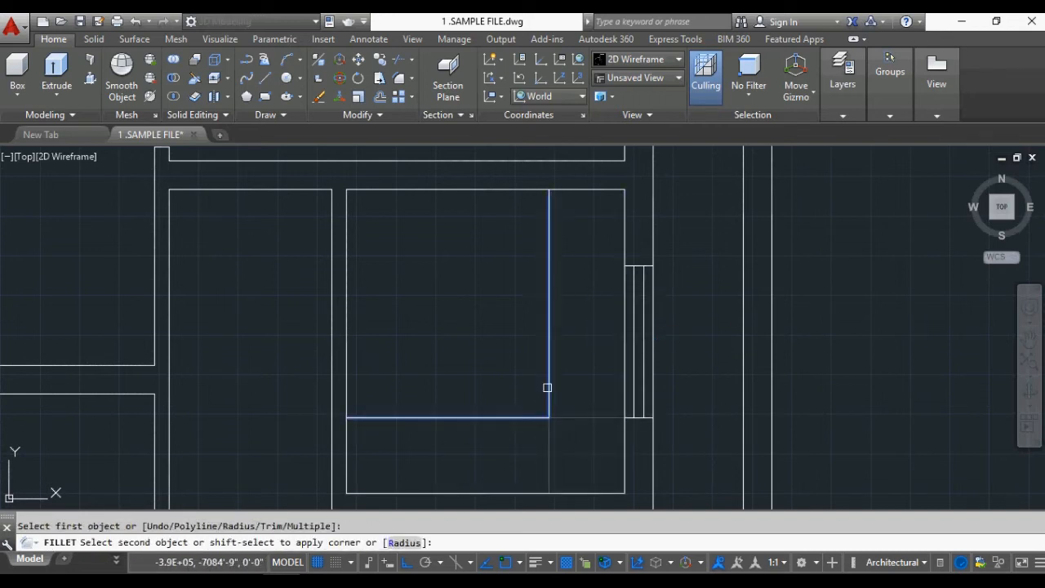
Offset the room's top wall line 4 1/2" down across the partition, and offset that jamb line a further 3' down.
scroll(405, 266, "up", 2)
type("o")
key("Return")
type("4")
key("Return")
left_click(446, 275)
left_click(457, 310)
key("Escape")
key("Return")
type("3")
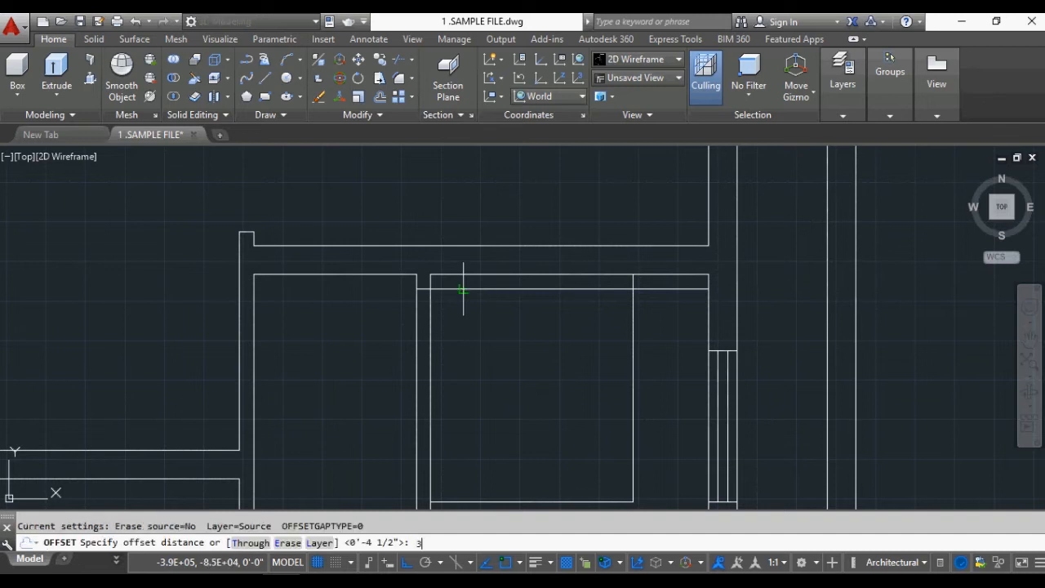
Trim the partition between the jamb lines to open the doorway and remove the leftover line pieces near the window.
type("tr")
left_click(508, 426)
left_click(473, 282)
left_click(445, 321)
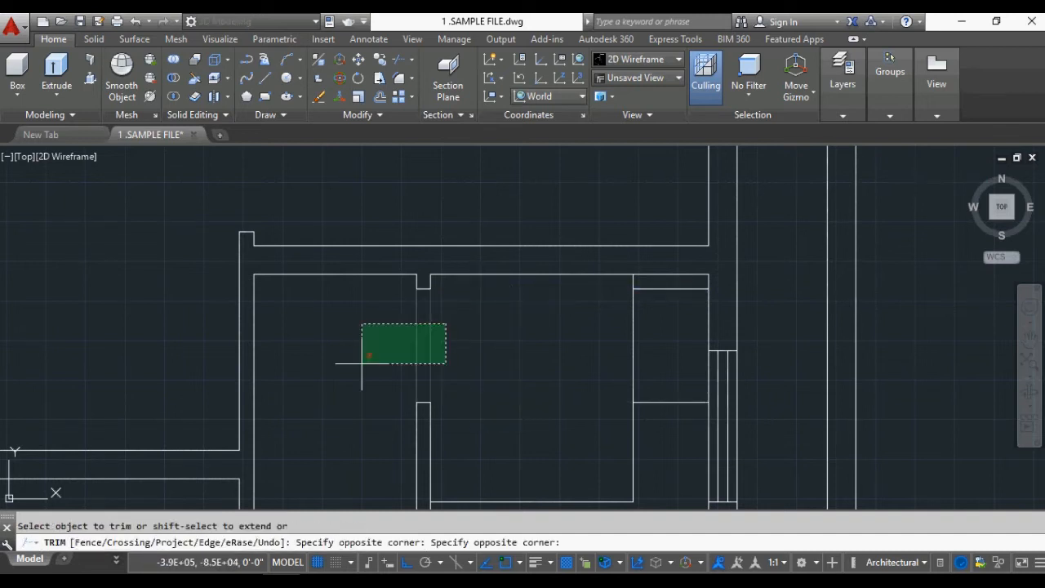
left_click(362, 365)
key("Escape")
left_click(688, 434)
left_click(658, 281)
Offset the adjoining space's top wall line 4 1/2" down and extend the lower wall line across the left partition.
scroll(576, 292, "down", 2)
scroll(530, 333, "up", 1)
middle_click_drag(517, 388, 664, 497)
scroll(664, 497, "up", 1)
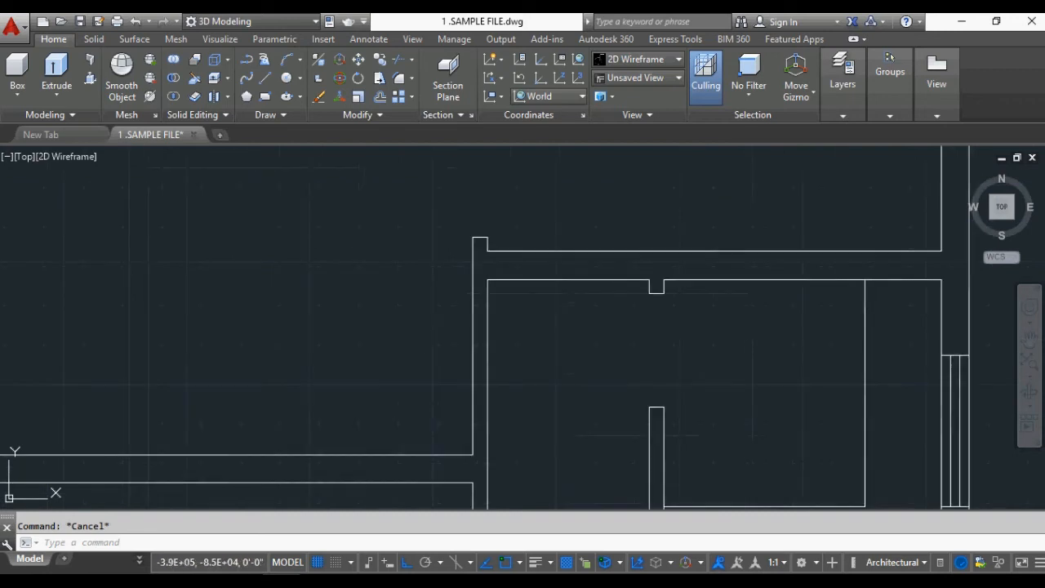
key("Return")
left_click(507, 280)
left_click(516, 315)
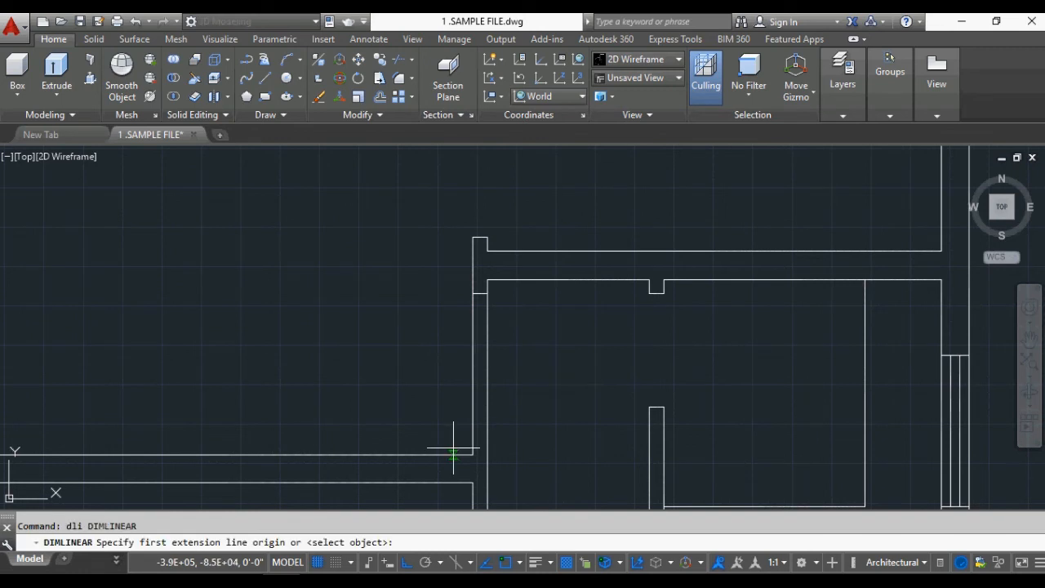
left_click(488, 293)
key("Escape")
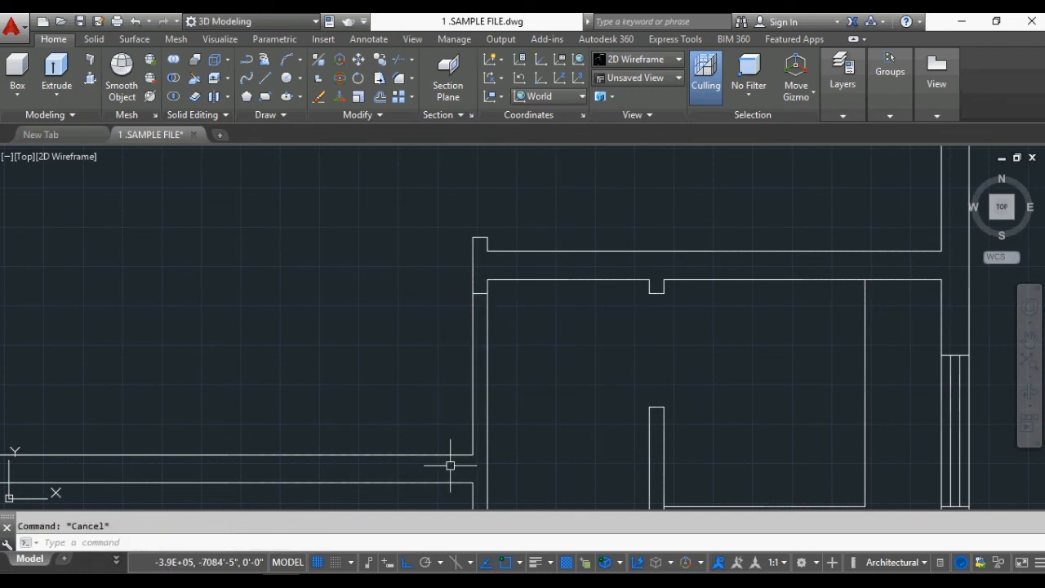
left_click(458, 451)
left_click(457, 455)
key("Escape")
Trim the left partition between its two jamb lines to form the opening and save the drawing.
type("tr")
left_click(533, 340)
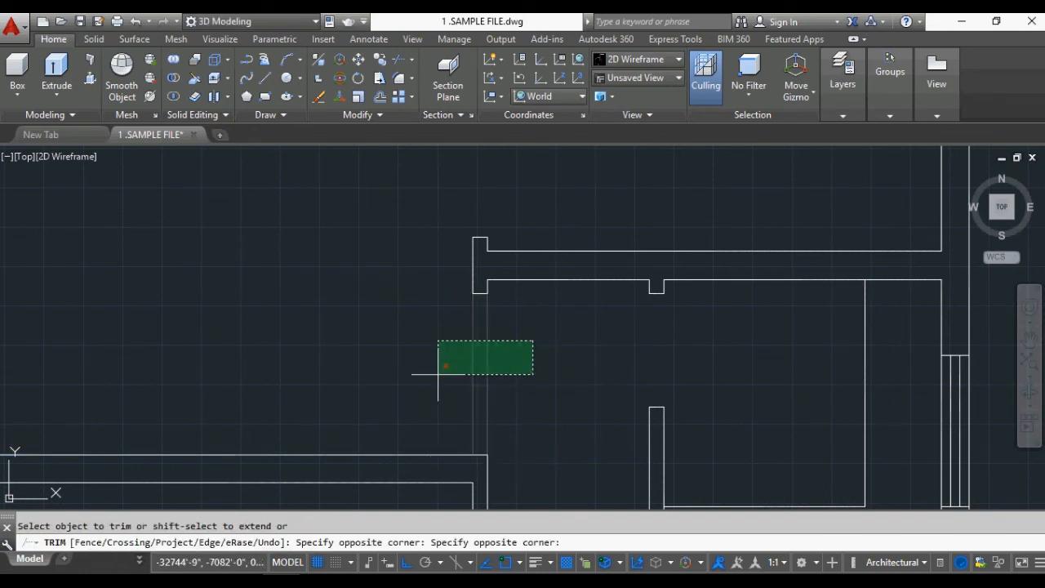
left_click(438, 373)
key("Escape")
scroll(466, 323, "down", 2)
key("ctrl+s")
Offset the central partition's face 4 1/2" to the left and extend the jamb line across the lower-left room's top wall.
key("Return")
left_click(447, 392)
left_click(414, 361)
key("Escape")
key("Escape")
type("ex")
scroll(438, 324, "up", 2)
left_click(438, 324)
key("Escape")
key("Escape")
Offset the jamb line 3'6" to the left to mark the door width in the lower-left room's top wall.
type("o 3'6")
left_click(441, 368)
left_click(389, 354)
key("Escape")
key("Escape")
Trim the lower-left room's top wall between the jamb lines to open the doorway.
type("tr")
left_click(441, 343)
left_click(319, 364)
left_click(187, 420)
left_click(358, 381)
key("Escape")
Trim the excess wall line where the small corner room's top wall meets the central partition.
scroll(460, 384, "down", 3)
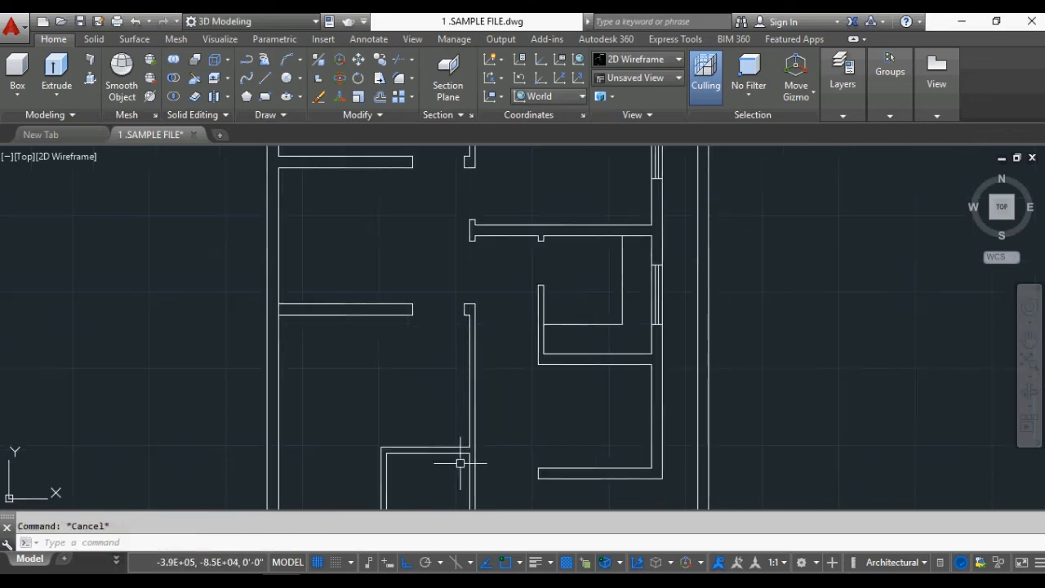
scroll(279, 303, "up", 8)
type("tr")
left_click(278, 331)
key("Escape")
Draw a horizontal line from the midpoint of the stair area's right wall to its open left side.
scroll(290, 329, "down", 11)
middle_click_drag(490, 457, 494, 405)
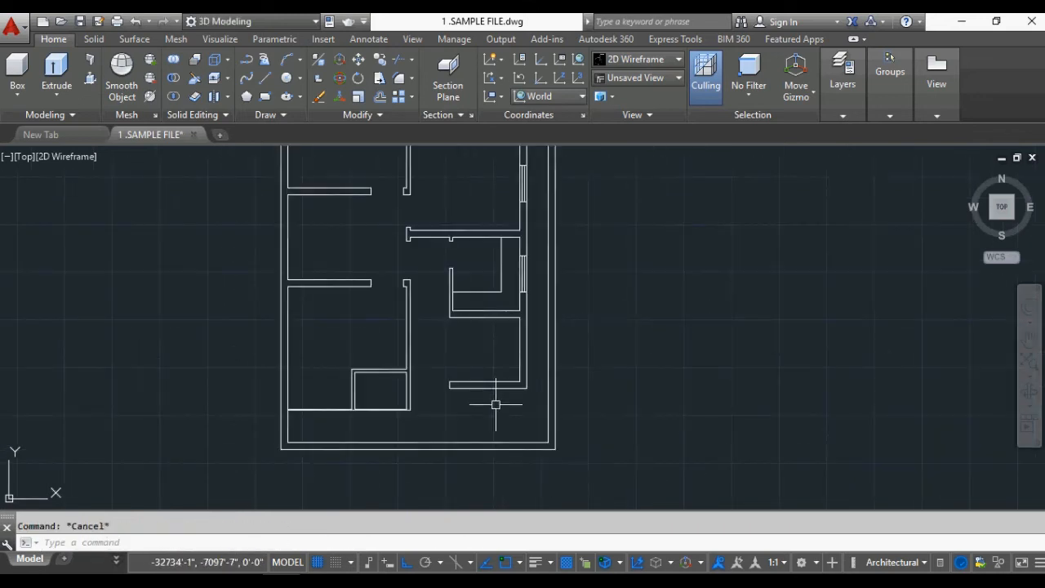
scroll(470, 365, "up", 5)
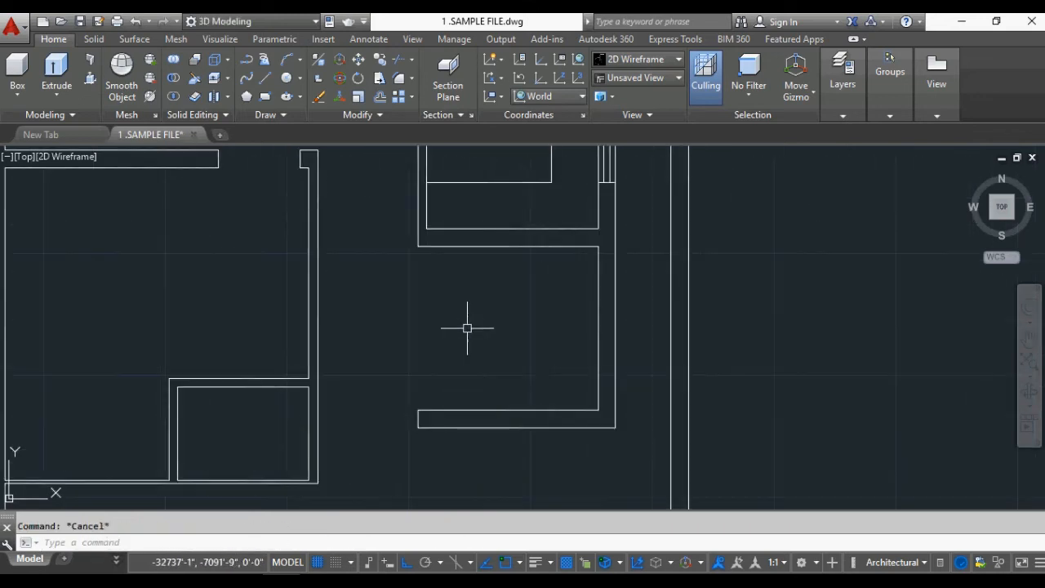
left_click(595, 327)
left_click(418, 330)
key("Escape")
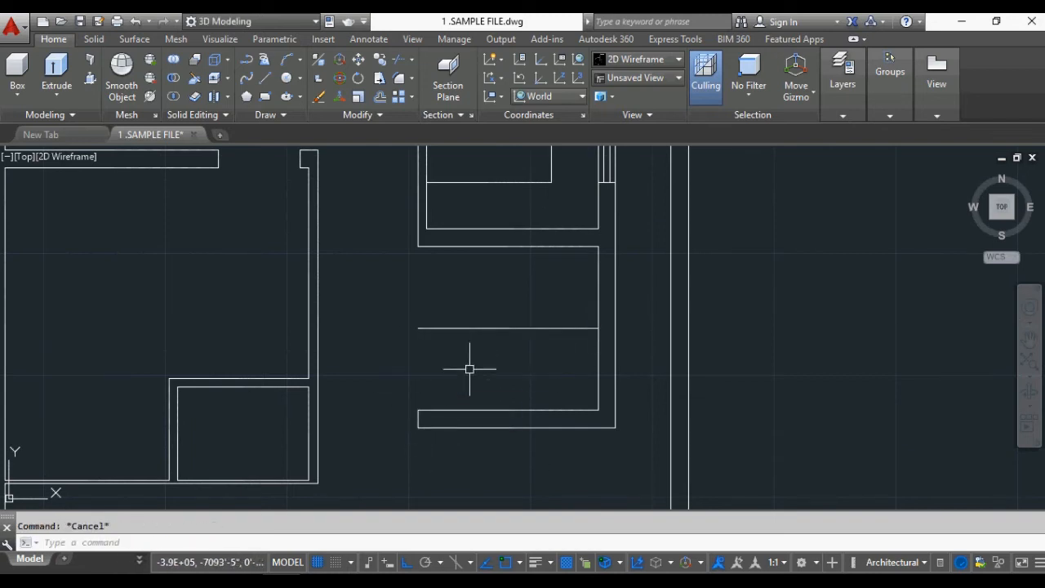
Offset the stair area's inner right wall line 3'6" to the left to mark the landing.
scroll(470, 369, "up", 2)
type("o")
key("Return")
type("3")
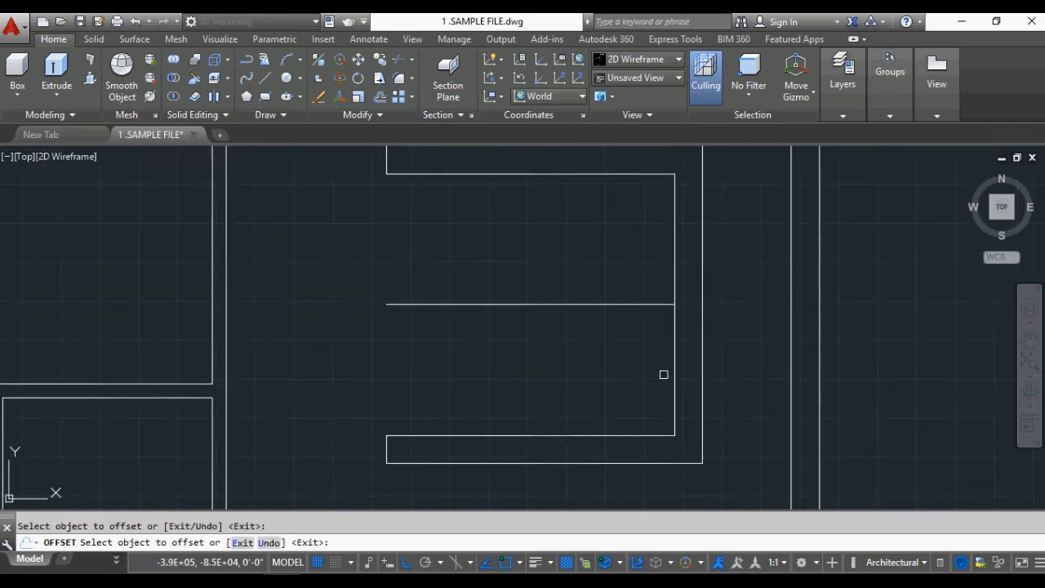
left_click(666, 380)
left_click(594, 389)
Offset the landing line repeatedly to the left at 10" spacing, making five tread lines up to the open side.
key("Escape")
key("Return")
type("10")
key("Return")
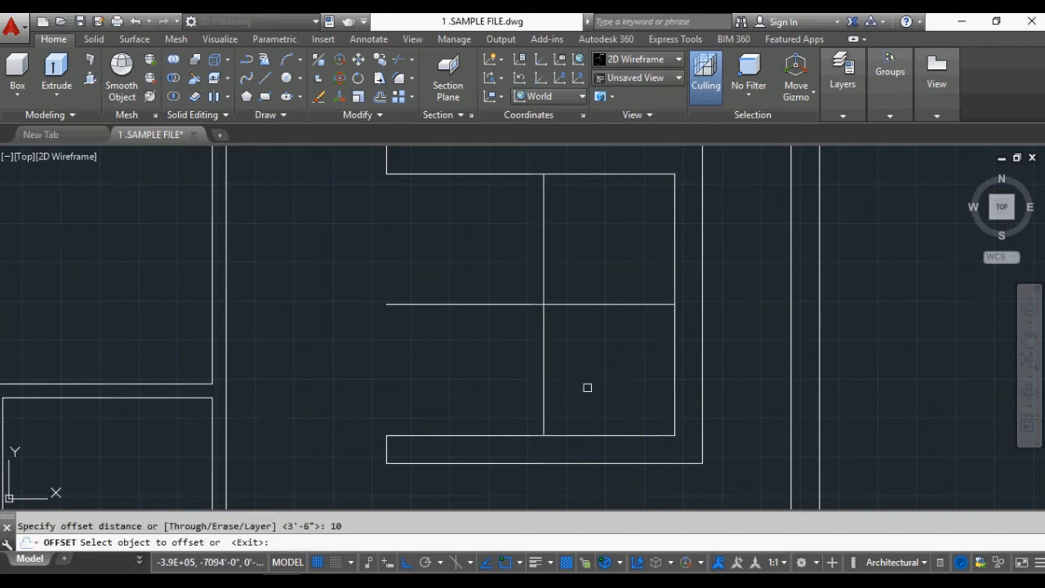
left_click(541, 403)
left_click(512, 388)
left_click(510, 384)
left_click(482, 385)
left_click(480, 386)
left_click(455, 387)
left_click(450, 383)
left_click(414, 380)
key("Escape")
Draw two diagonal winder lines from the landing line's centre to the upper and lower right corners of the stair area.
scroll(593, 303, "down", 2)
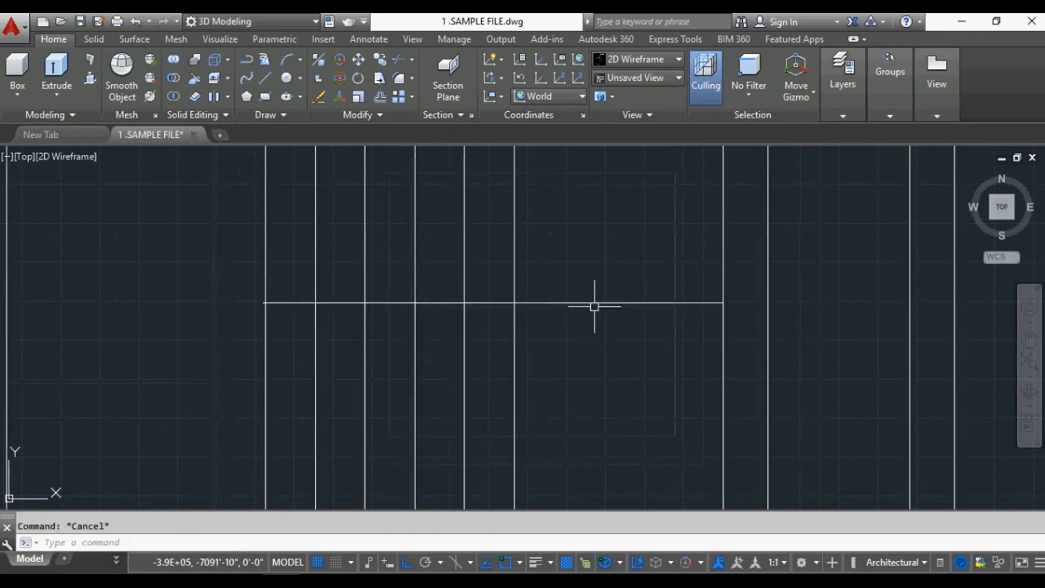
key("Return")
left_click(533, 354)
left_click(615, 435)
key("Escape")
key("Return")
left_click(534, 354)
left_click(616, 272)
key("Escape")
key("Escape")
Trim the end of the stair's centre line that overhangs the outermost tread line.
middle_click_drag(414, 419, 501, 378)
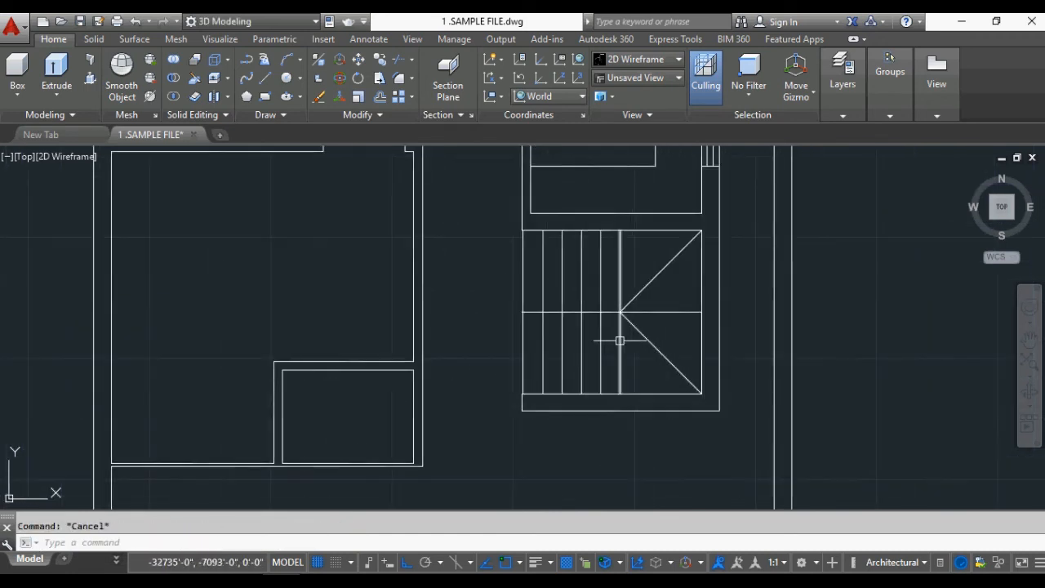
scroll(523, 359, "up", 4)
key("Escape")
type("t")
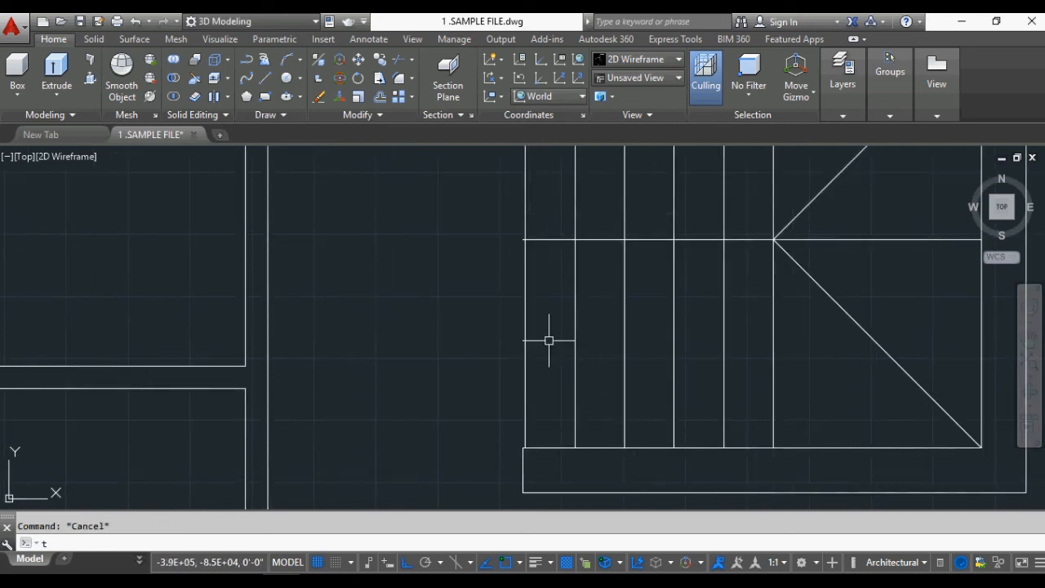
left_click(518, 236)
left_click(524, 447)
key("Escape")
scroll(513, 229, "up", 2)
left_click(535, 294)
type("e")
key("Escape")
scroll(533, 271, "up", 2)
type("tr")
left_click(550, 236)
left_click(554, 233)
scroll(556, 327, "down", 3)
key("Escape")
scroll(605, 320, "up", 2)
Begin a polyline at the middle of the lower flight's outermost tread line and draw a 4" wide segment across one tread.
scroll(588, 327, "down", 5)
scroll(579, 384, "down", 2)
scroll(547, 400, "up", 6)
scroll(544, 405, "down", 3)
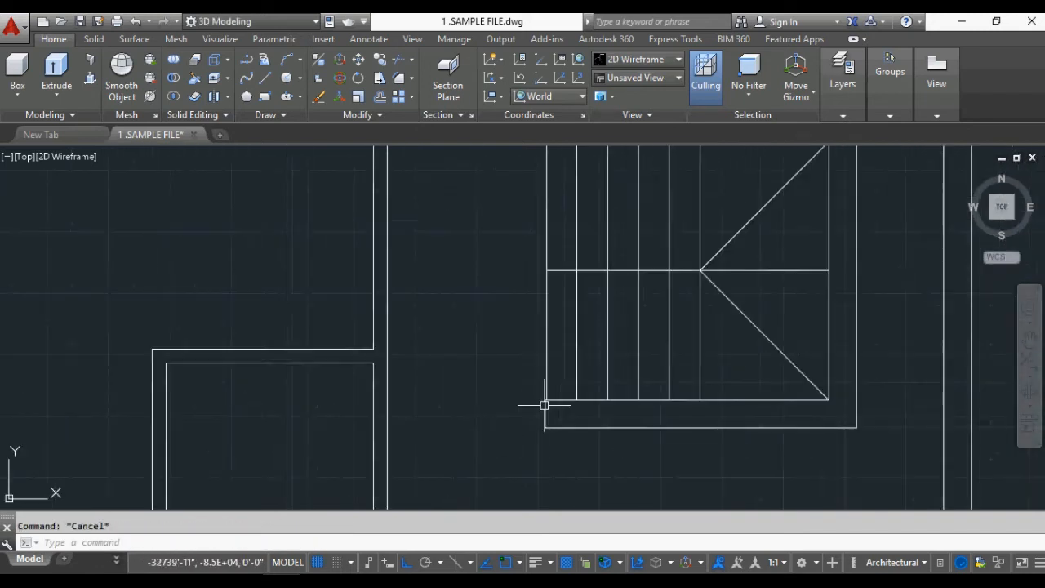
scroll(552, 326, "up", 2)
left_click(526, 331)
type("w")
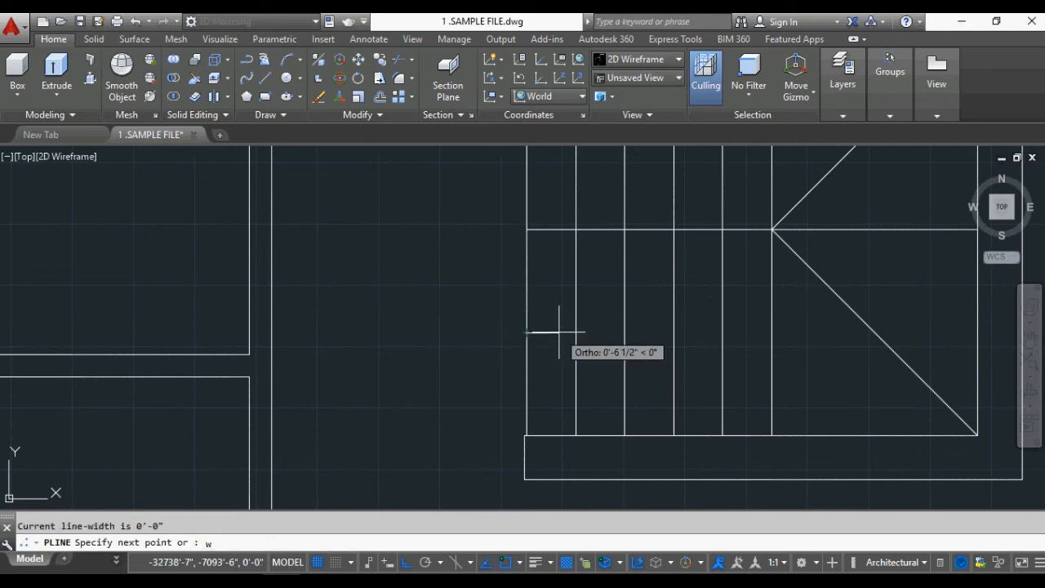
key("Return")
type("4 4")
key("Return")
left_click(576, 332)
Set the polyline width to 0 and continue it along the lower flight, around the landing and back along the upper flight.
type("w")
key("Return")
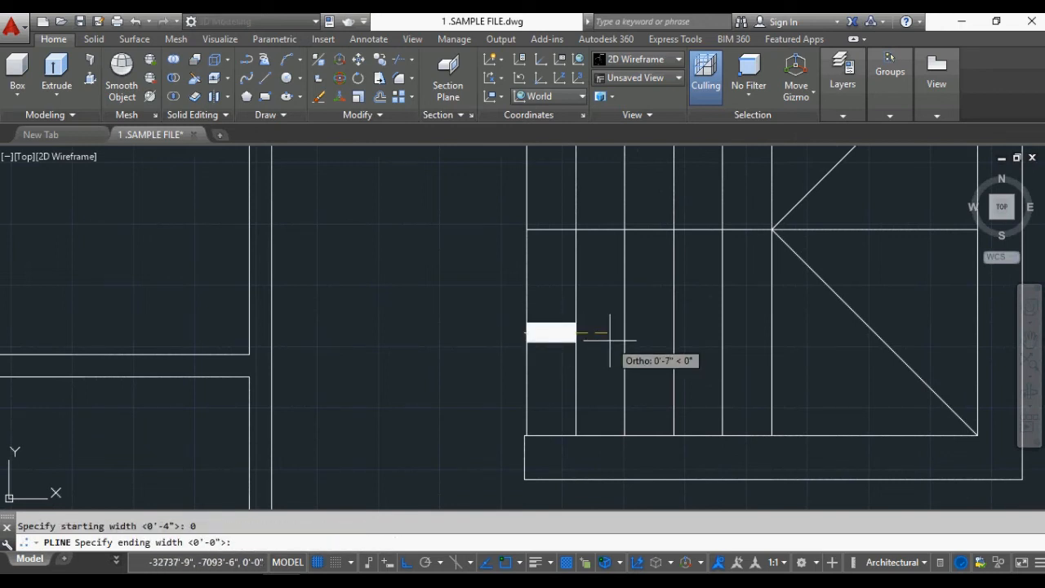
type("0")
key("Return")
scroll(604, 360, "down", 4)
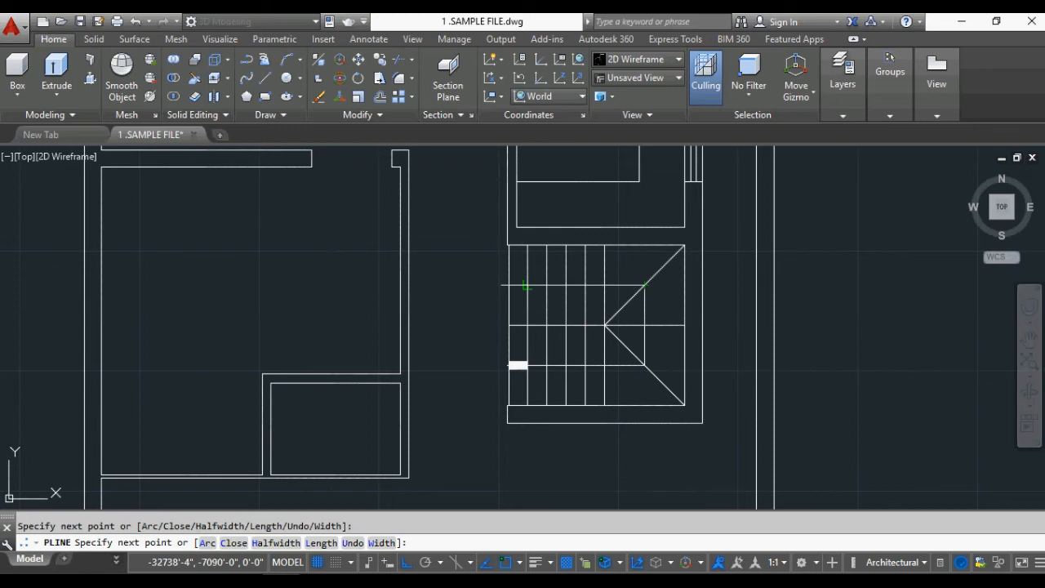
left_click(527, 285)
Finish the polyline with an arrowhead tapering from 5" to 0 across the upper flight's last tread, and save the drawing.
scroll(520, 285, "up", 6)
type("w 5 0")
key("Return")
left_click(475, 286)
key("Escape")
scroll(507, 293, "down", 8)
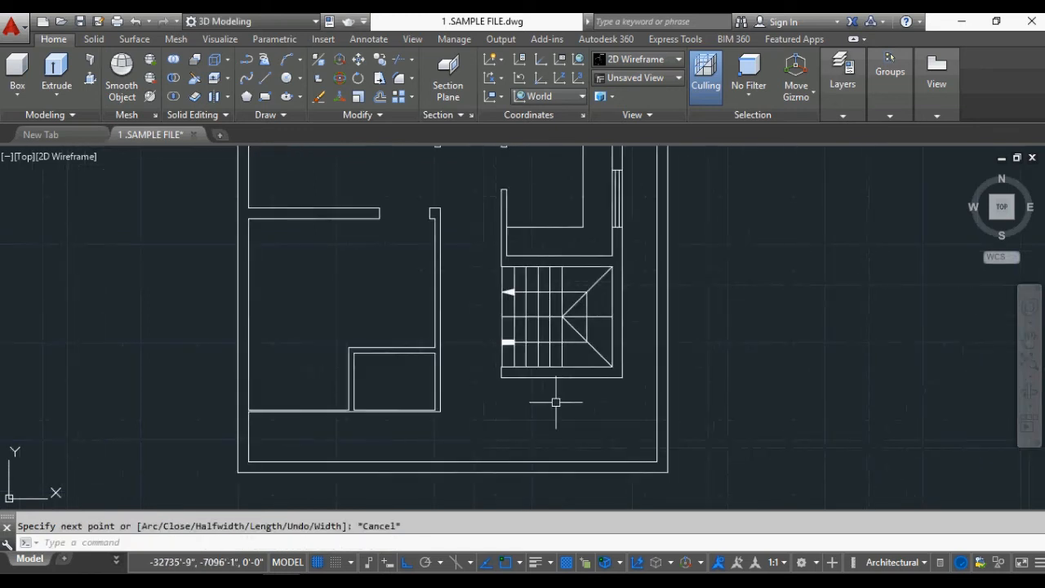
key("Escape")
scroll(520, 324, "up", 1)
key("ctrl+s")
key("Escape")
Erase the extra outer line running just below the lower-left rooms' bottom edge.
scroll(562, 359, "down", 3)
scroll(508, 384, "up", 6)
left_click(498, 364)
type("e")
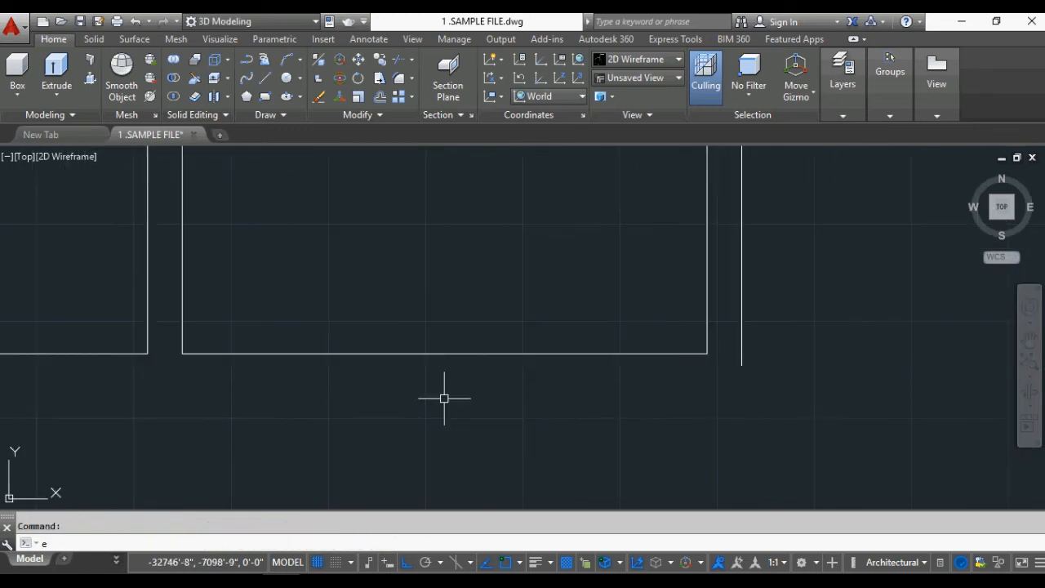
Offset the small lower room's bottom inner line downward by the wall thickness to form its outer wall face.
key("Return")
type("9")
key("Return")
left_click(453, 353)
left_click(465, 377)
key("Escape")
Fillet the new bottom wall line with the small room's outer right wall line to form a closed corner.
type("f")
left_click(653, 388)
left_click(703, 387)
left_click(741, 357)
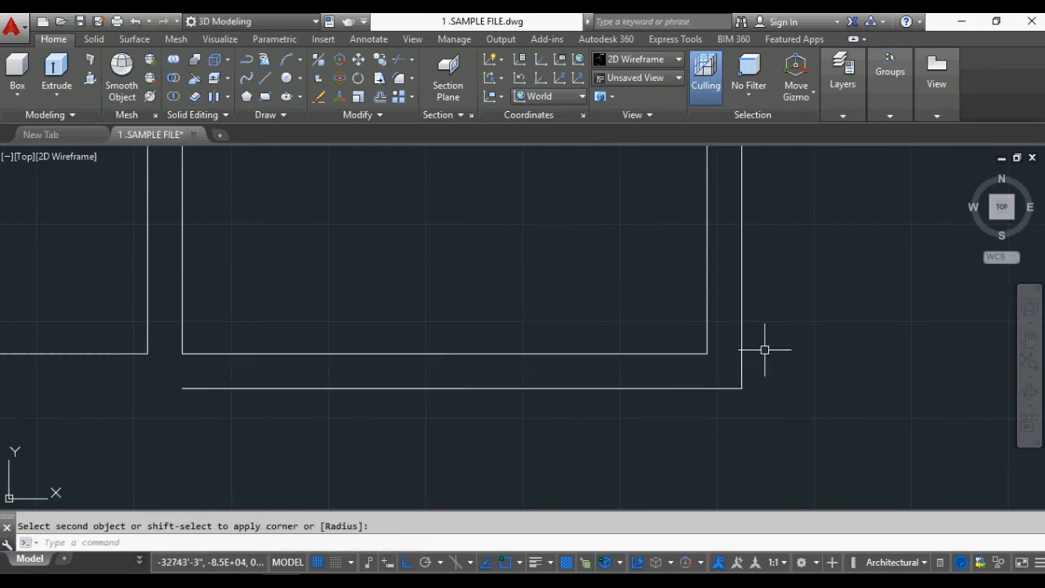
key("Escape")
Extend the outer bottom wall line across the larger adjoining room to the left boundary wall.
scroll(765, 349, "down", 4)
scroll(653, 366, "up", 3)
type("ex")
key("Return")
key("Return")
left_click(760, 330)
key("Escape")
key("Escape")
Close both ends of a long window in the larger room's bottom wall, at the small room's wall and one wall thickness off the boundary wall.
type("l LINE")
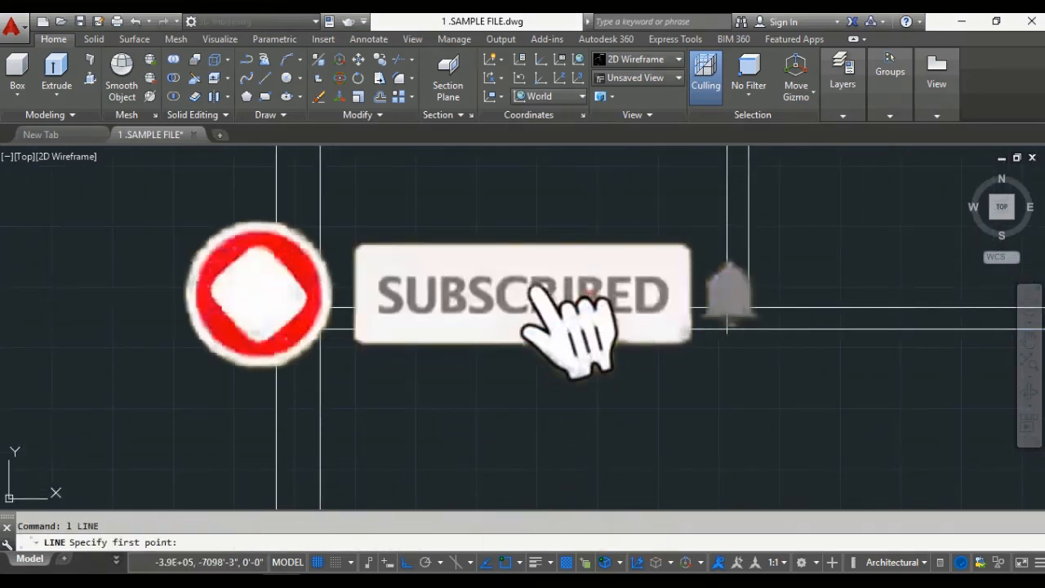
left_click(726, 307)
left_click(727, 329)
key("Escape")
key("Escape")
scroll(337, 324, "up", 1)
type("f")
left_click(312, 294)
key("Escape")
type("o 4")
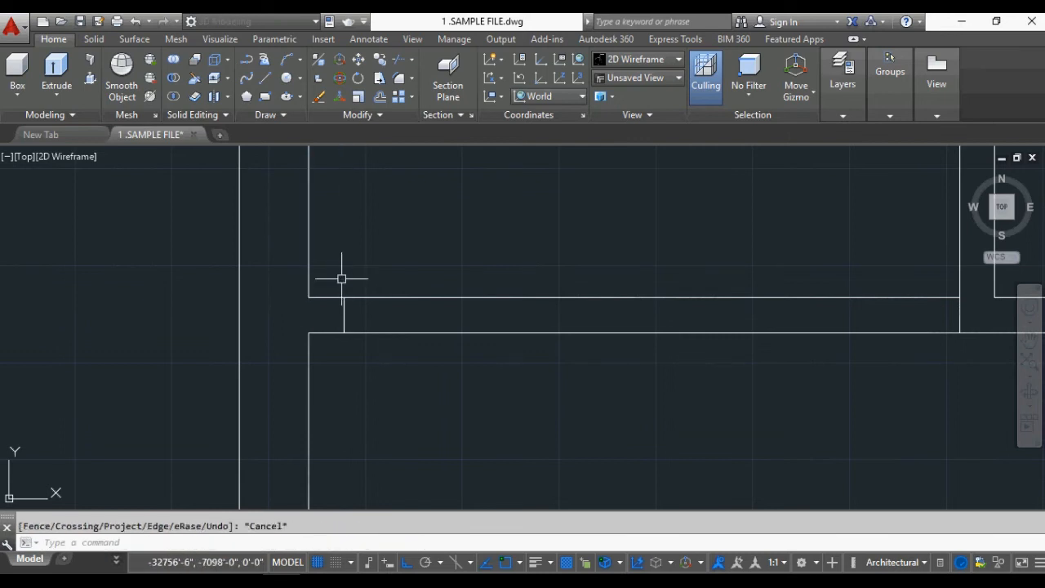
Draw the long window's center line between the midpoints of its two end lines.
key("Escape")
type("l")
key("Return")
left_click(344, 316)
left_click(959, 315)
key("Escape")
scroll(518, 401, "down", 5)
scroll(603, 360, "up", 8)
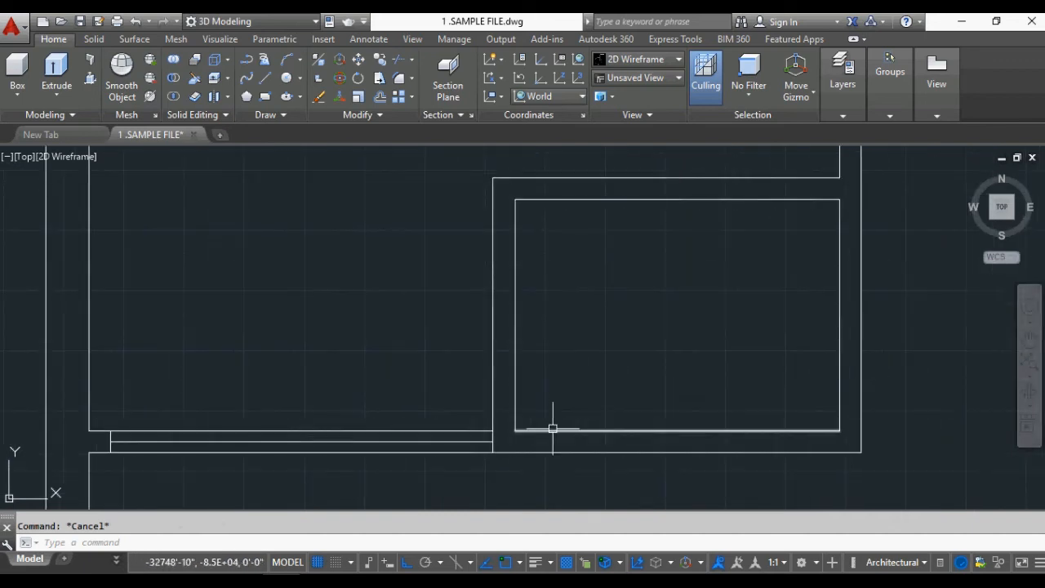
Offset the small room's bottom inner line upward by one wall thickness and extend it across the room's left wall.
type("o")
key("Return")
type("4")
left_click(539, 430)
left_click(542, 377)
key("Escape")
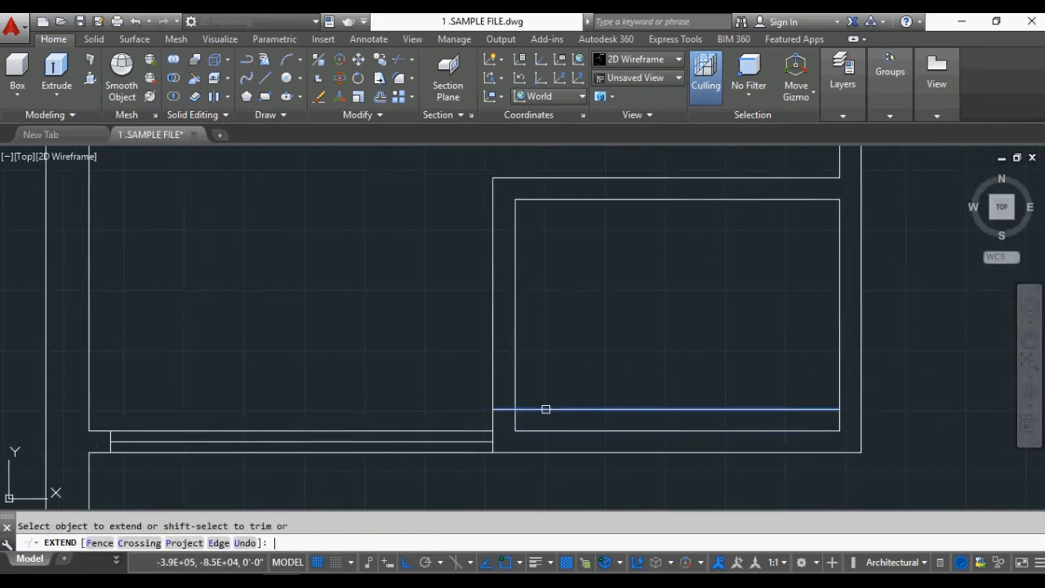
Offset that line upward by the door width and trim the small room's left wall and guide lines into a door opening.
key("Return")
left_click(546, 409)
left_click(544, 361)
key("Escape")
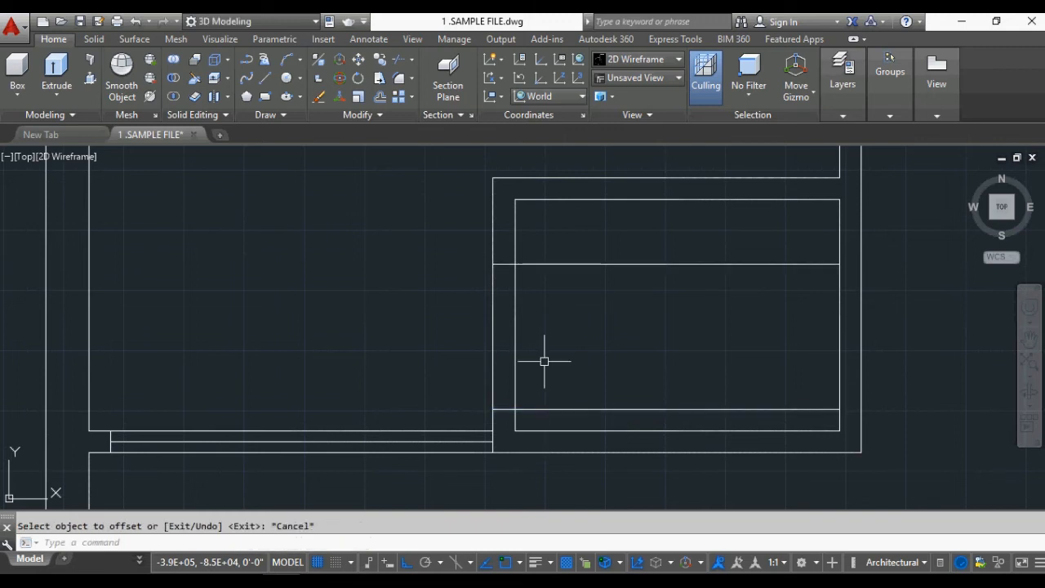
key("Escape")
scroll(566, 347, "down", 2)
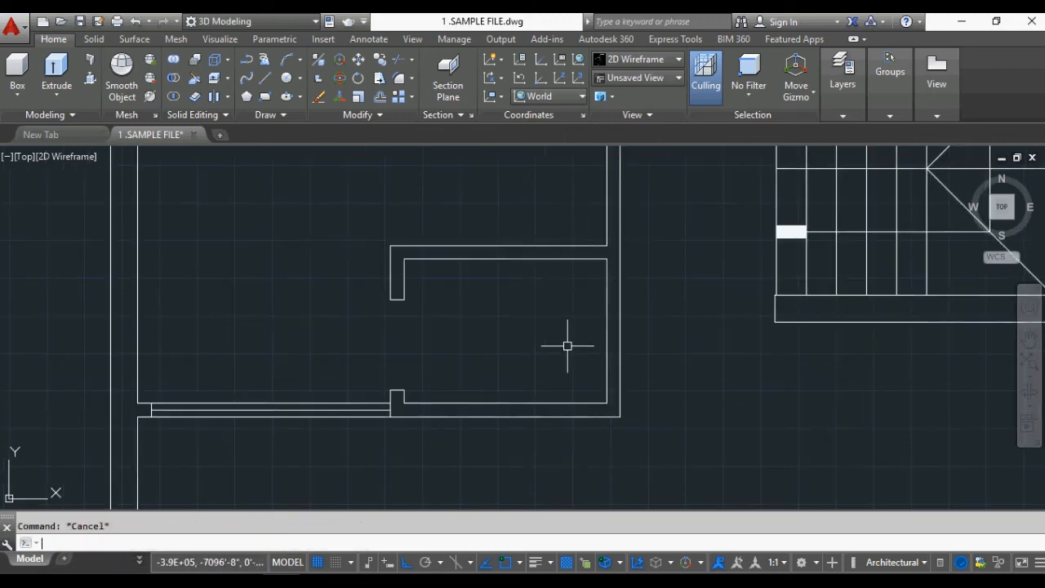
key("Escape")
Place a small window in the small room's bottom wall with two end lines and a center line between them.
scroll(508, 408, "up", 4)
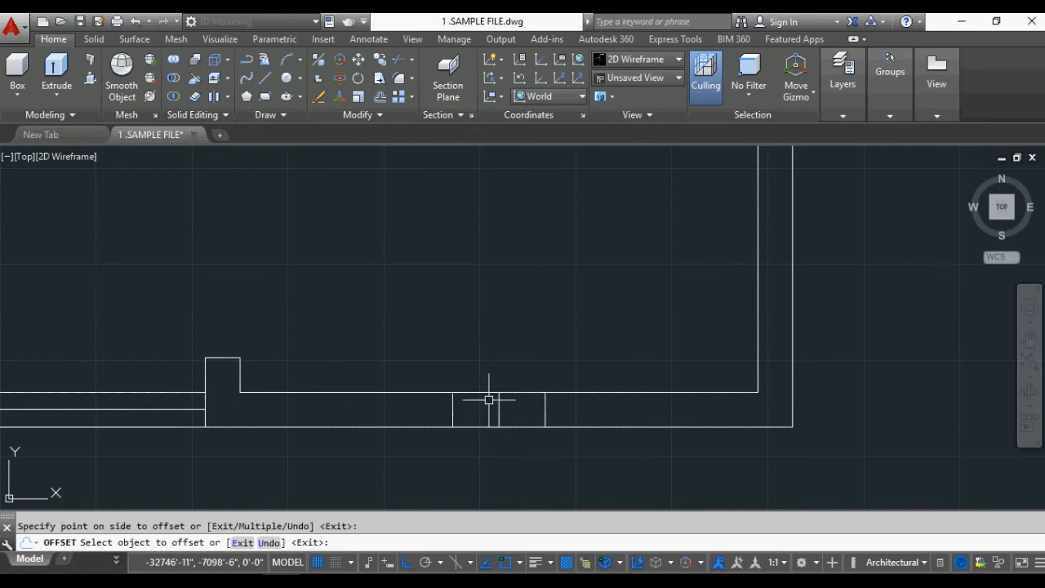
scroll(507, 434, "up", 4)
type("l")
key("Return")
left_click(603, 371)
left_click(368, 378)
key("Escape")
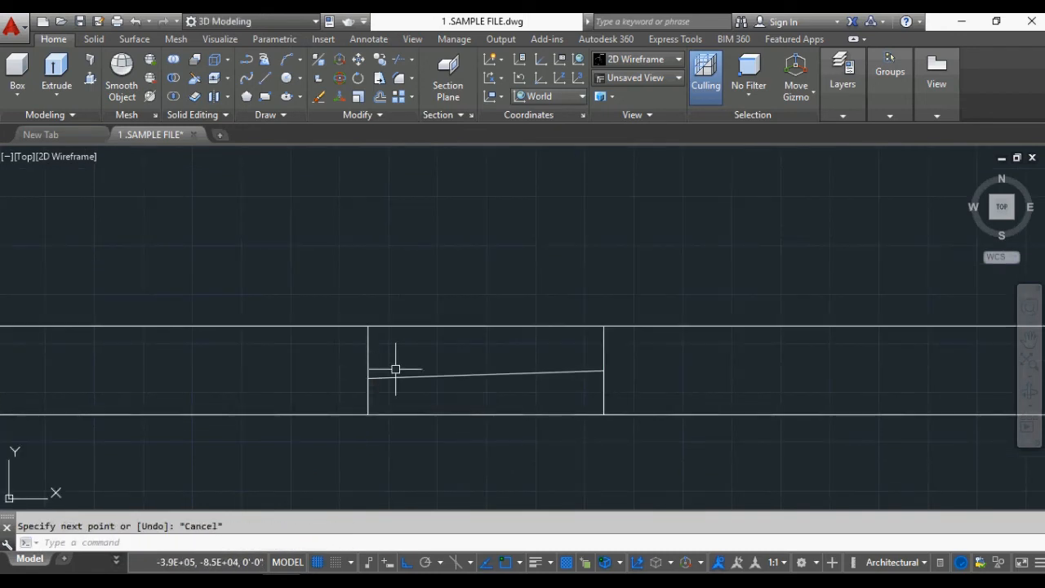
key("Escape")
scroll(501, 415, "down", 4)
scroll(501, 380, "up", 6)
Stretch the small window's right end outward by 1'.
type("s")
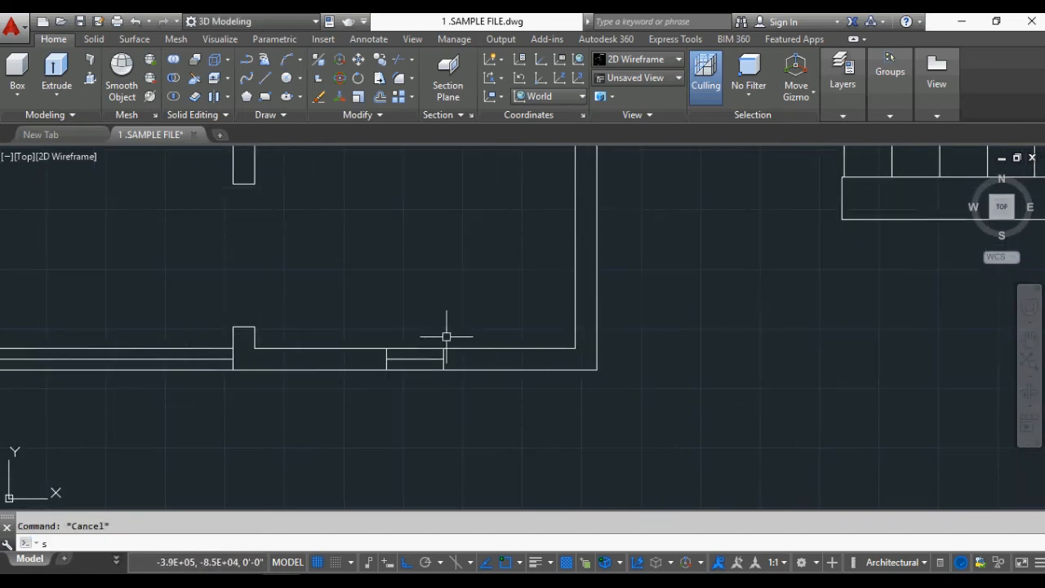
key("Return")
left_click(450, 351)
key("Escape")
key("Return")
left_click(473, 315)
left_click(435, 387)
key("Return")
left_click(434, 393)
type("1")
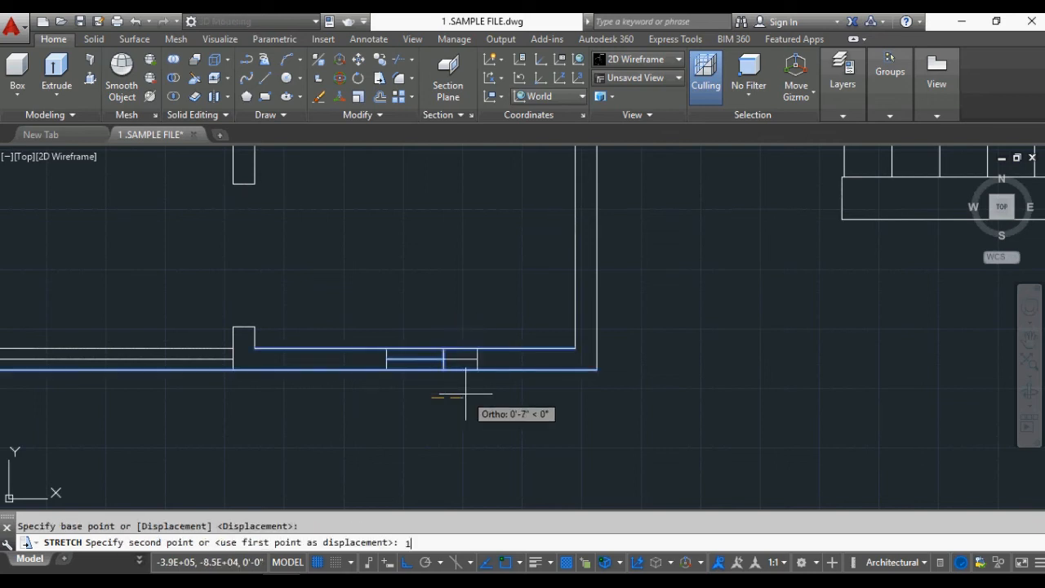
type("'")
key("Return")
key("Escape")
scroll(388, 433, "down", 6)
scroll(399, 433, "up", 6)
Move the small window to the middle of the small room's bottom wall and save the drawing.
left_click(297, 310)
left_click(507, 392)
left_click(373, 339)
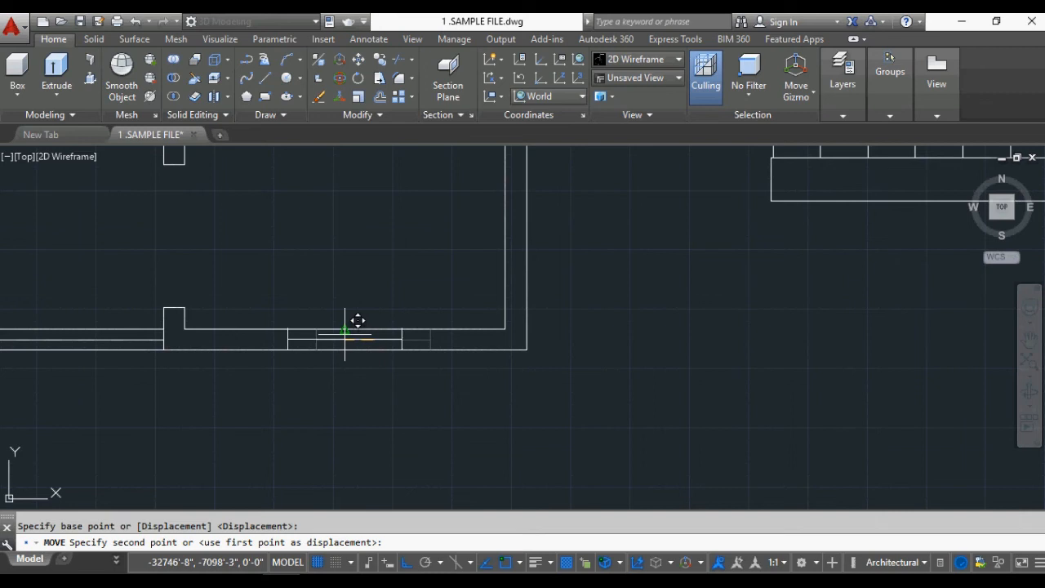
key("Escape")
scroll(371, 450, "down", 4)
scroll(414, 369, "up", 3)
key("ctrl+s")
key("Escape")
Draw a horizontal line from the staircase wall's lower-left corner to the outer right wall of the lower-left rooms.
scroll(503, 416, "up", 2)
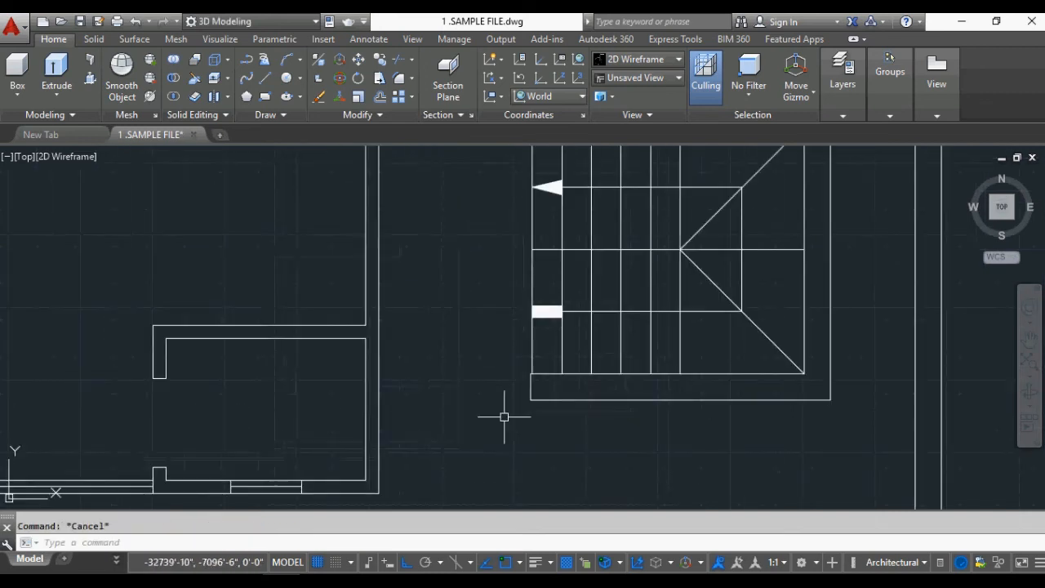
type("l")
key("Return")
left_click(531, 399)
left_click(378, 400)
key("Escape")
scroll(449, 419, "down", 4)
scroll(420, 225, "up", 2)
scroll(478, 314, "down", 5)
scroll(494, 433, "up", 4)
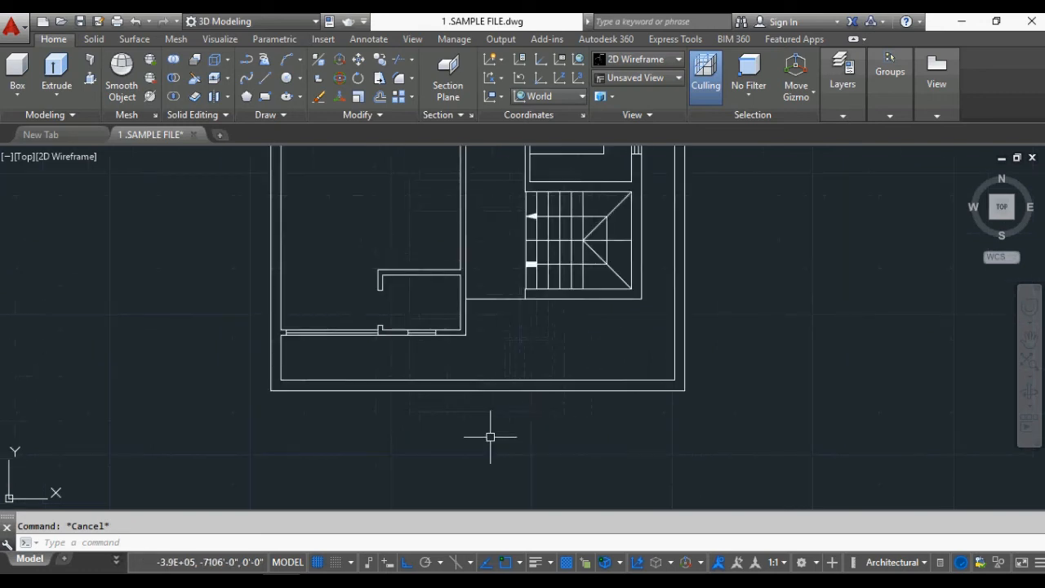
scroll(479, 374, "down", 3)
scroll(482, 427, "up", 3)
scroll(450, 388, "down", 3)
scroll(410, 396, "up", 3)
scroll(457, 408, "down", 2)
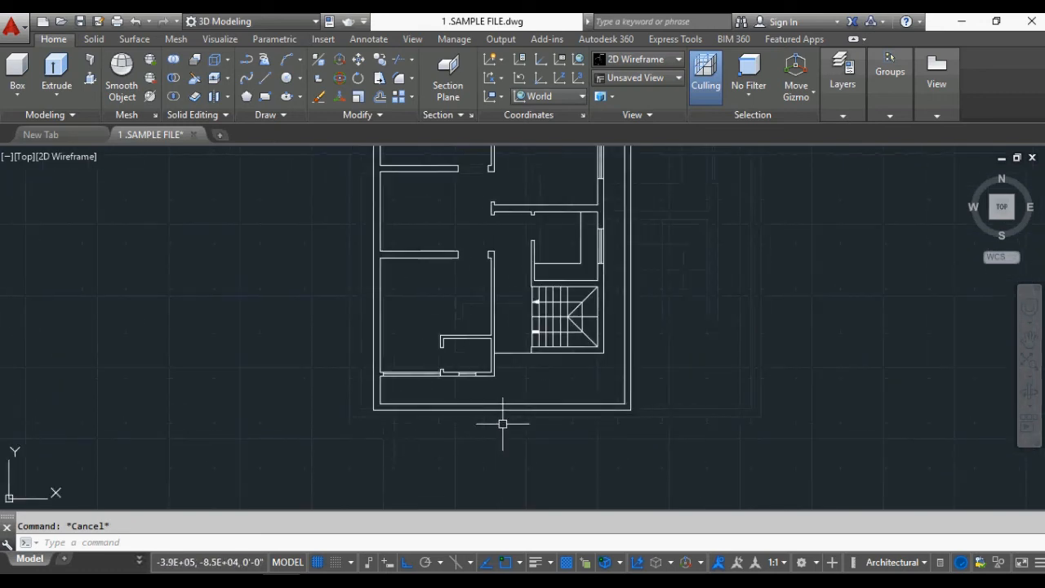
Draw a 12" by 12" square column with lines below the plan's bottom boundary wall.
scroll(501, 408, "up", 4)
type("l")
key("Return")
left_click(471, 446)
type("12")
key("Return")
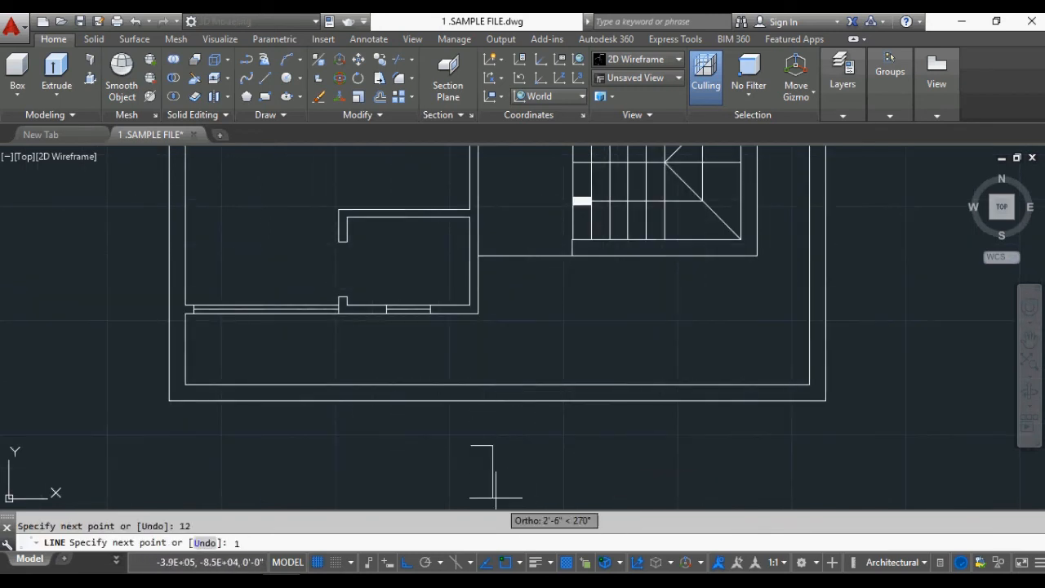
type("12")
key("Return")
left_click(471, 446)
key("Return")
Move the square column by its upper-right corner to the boundary wall's inner lower-right corner.
left_click(449, 435)
left_click(533, 488)
type("m")
key("Return")
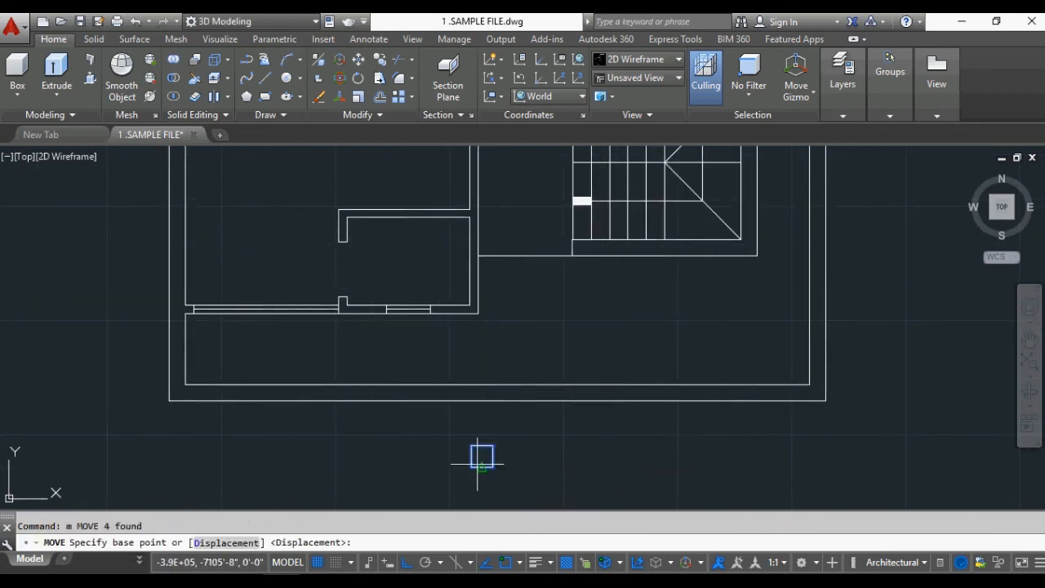
left_click(492, 445)
left_click(809, 384)
key("Escape")
scroll(743, 415, "up", 2)
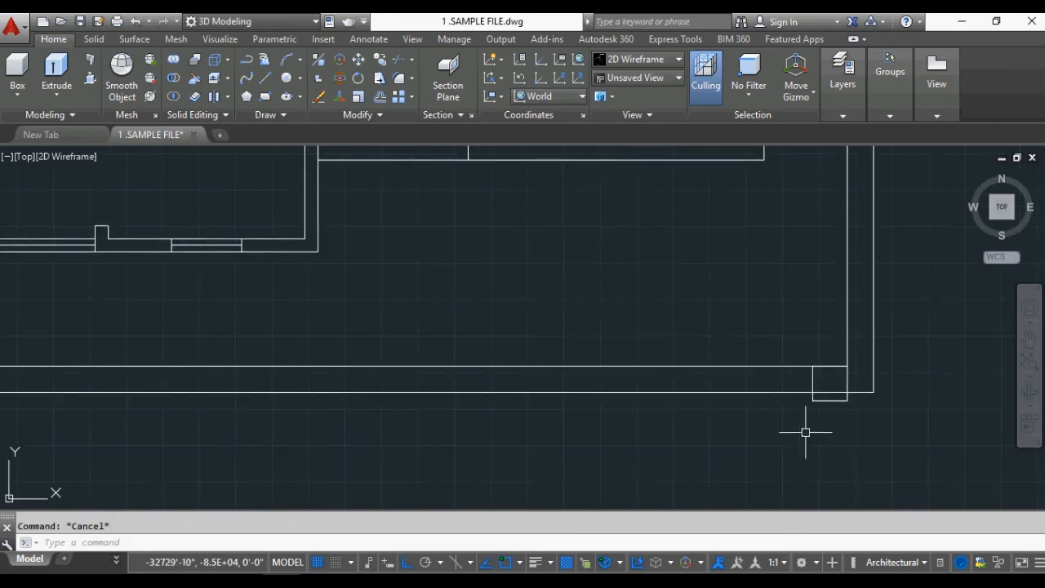
Draw a gate-width guide line leftward from the column's lower-left corner and copy the column to its far end.
key("Escape")
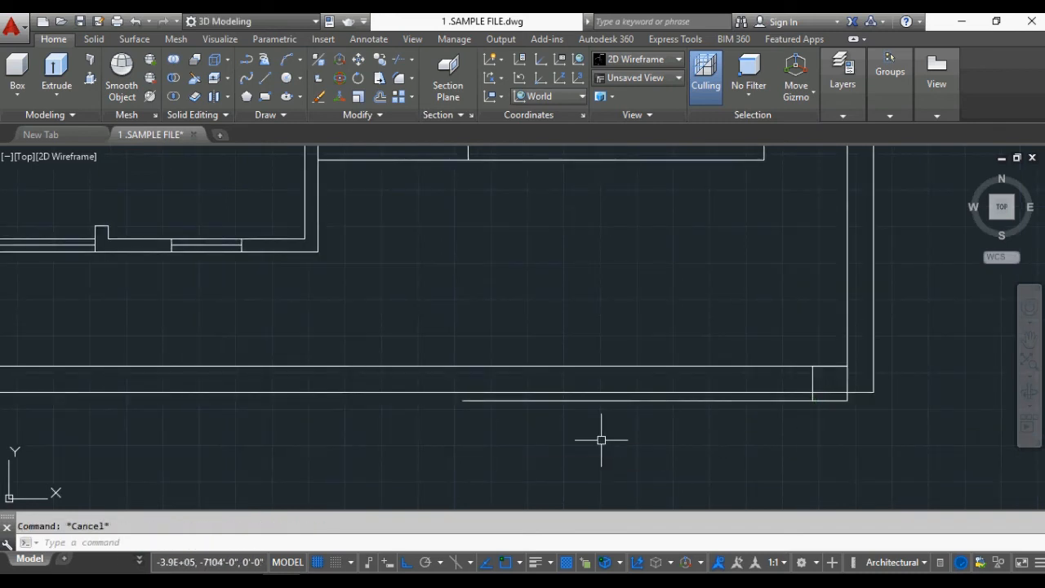
left_click(781, 339)
left_click(890, 442)
key("Return")
key("Escape")
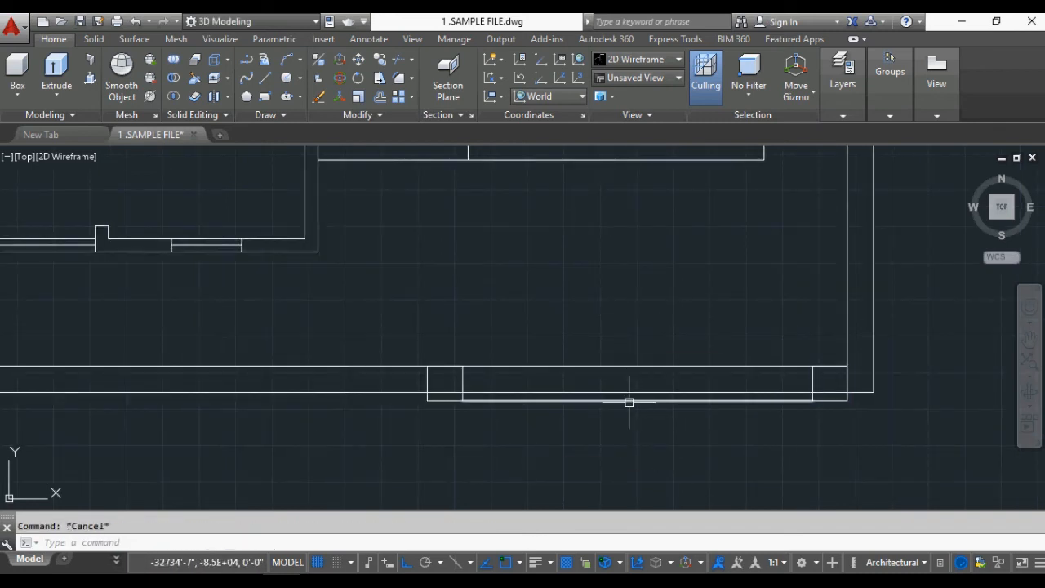
Trim away the boundary wall lines and guide line between the two columns to open the gateway.
type("tr")
key("Return")
key("Return")
left_click(629, 401)
left_click(580, 331)
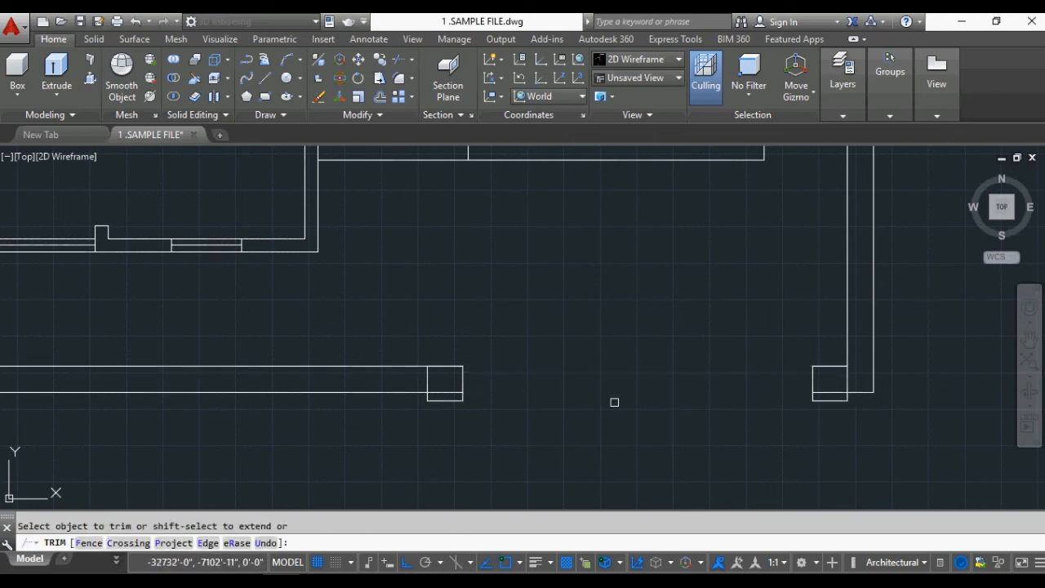
key("Escape")
Draw the gate line between the midpoints of the columns' facing sides and trim the wall lines inside both columns.
type("l")
key("Return")
left_click(812, 383)
key("Escape")
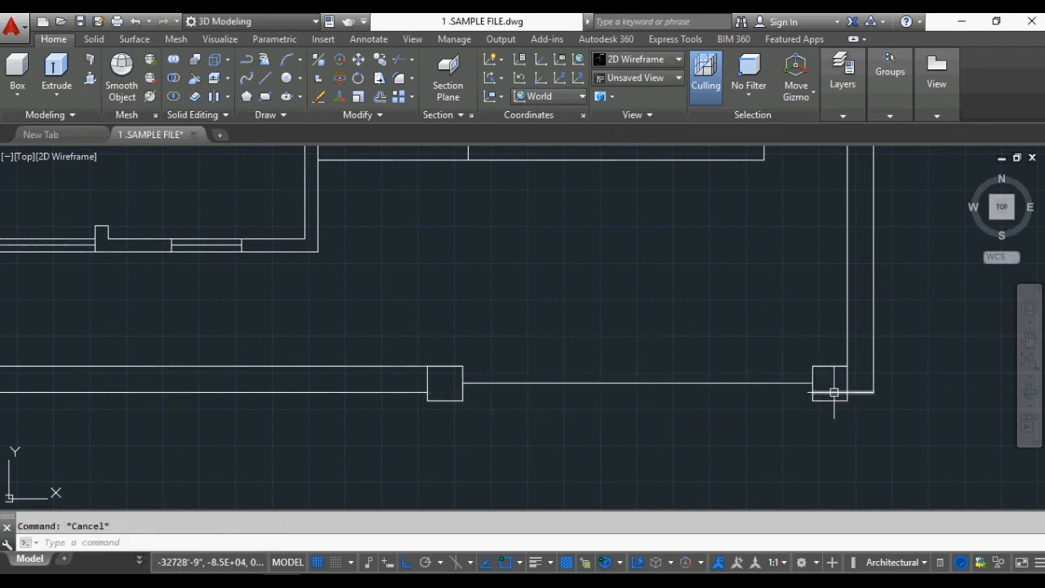
key("Escape")
scroll(688, 447, "down", 2)
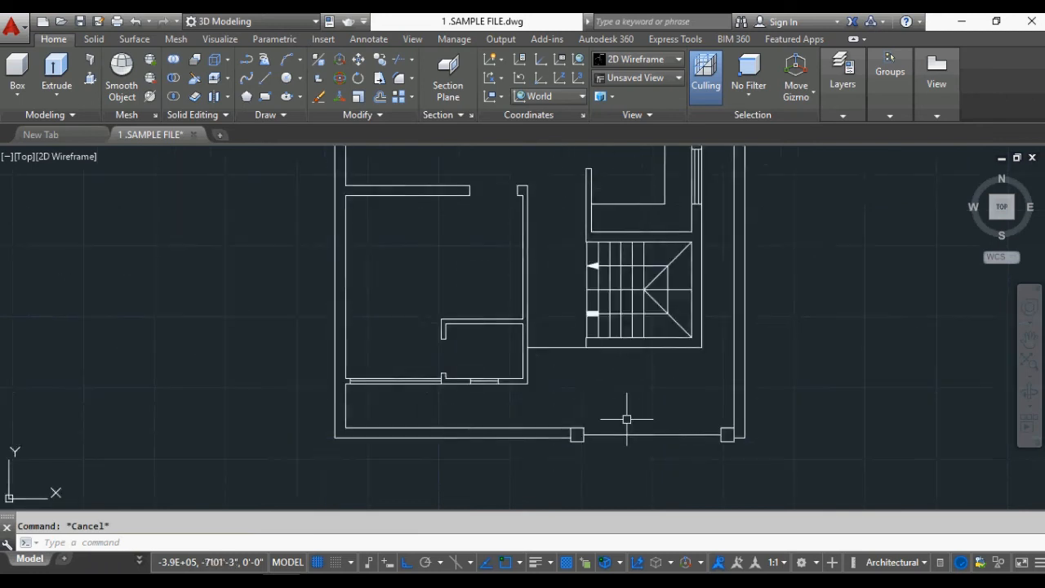
Measure the porch depth from the wall line below the staircase to the gate line with a linear dimension.
scroll(650, 379, "up", 2)
type("dli")
key("Return")
left_click(721, 328)
left_click(721, 467)
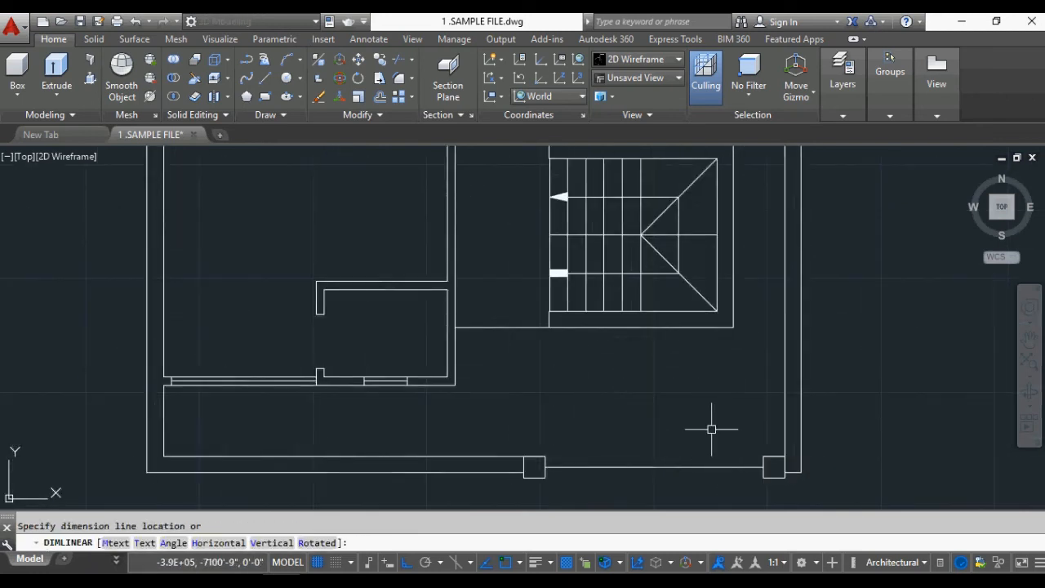
key("Escape")
Copy the BED ROOM label beside the TV.LOUNGE label into the left column of rooms in the plan.
scroll(707, 427, "down", 2)
scroll(697, 374, "up", 2)
scroll(696, 374, "down", 3)
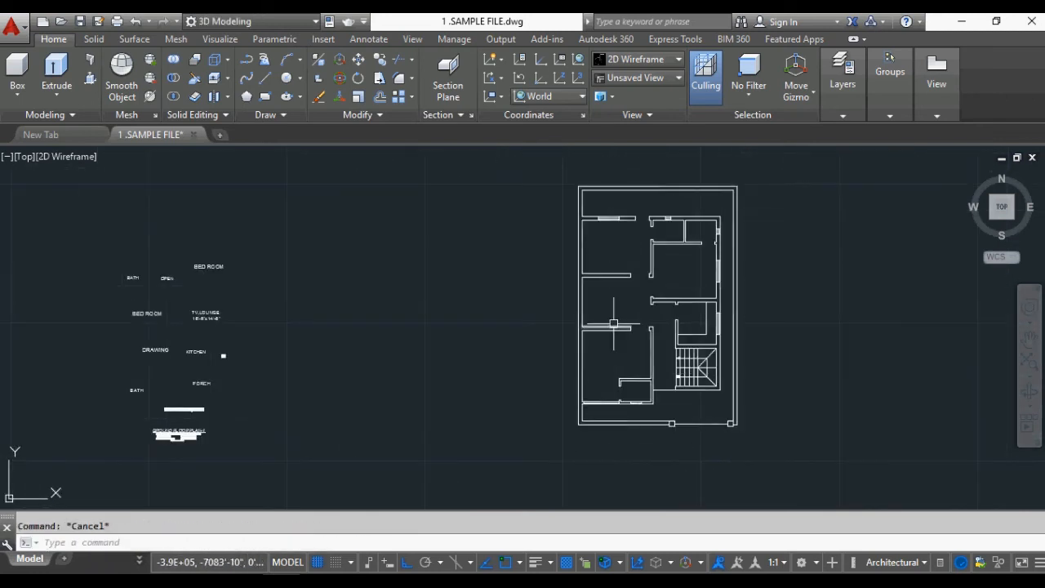
scroll(701, 288, "up", 2)
type("c")
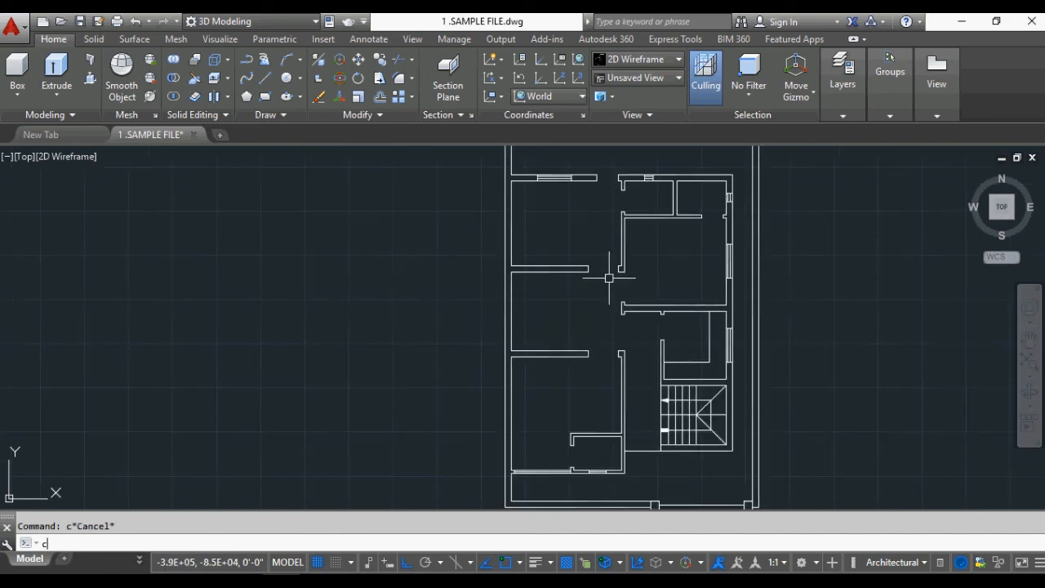
type("o")
key("Return")
scroll(642, 375, "down", 2)
left_click(185, 349)
key("Return")
left_click(166, 351)
scroll(664, 274, "up", 2)
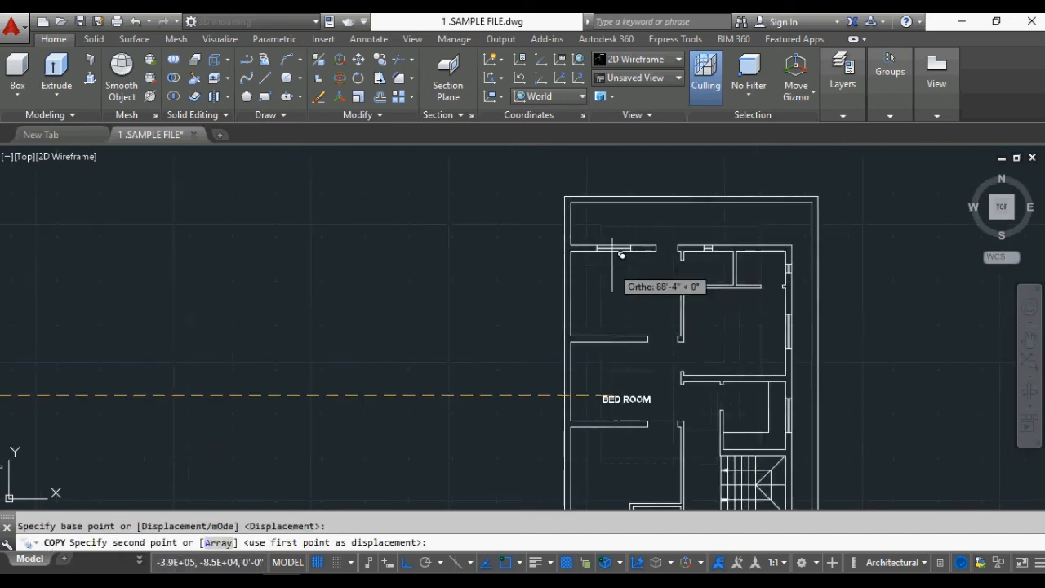
left_click(614, 250)
left_click(612, 431)
key("Escape")
key("Escape")
scroll(630, 456, "up", 2)
type("m")
key("Return")
key("Escape")
key("Escape")
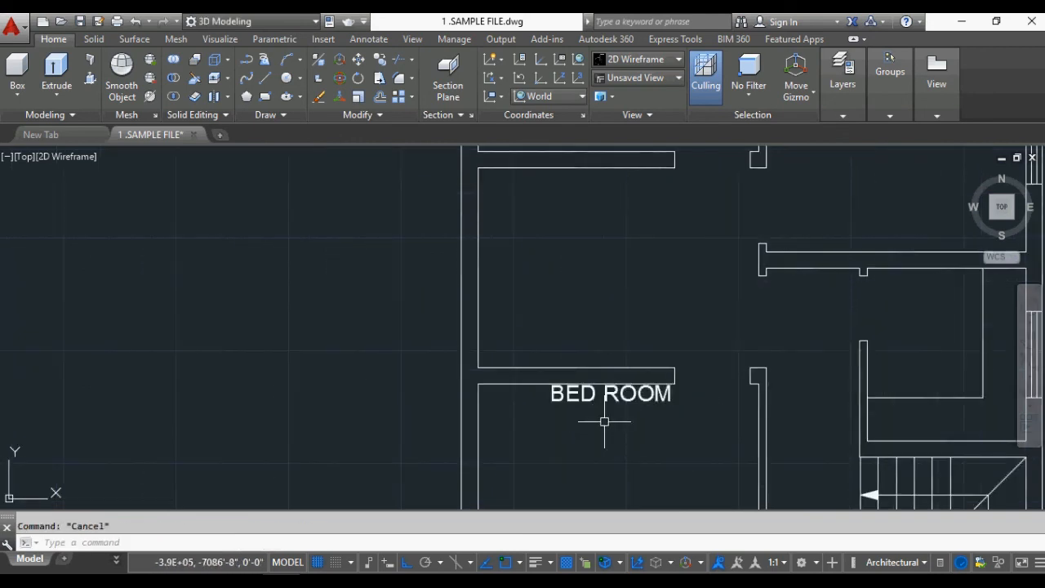
Copy the DRAWING label into the lower-left room of the plan.
scroll(658, 386, "down", 3)
scroll(237, 417, "up", 2)
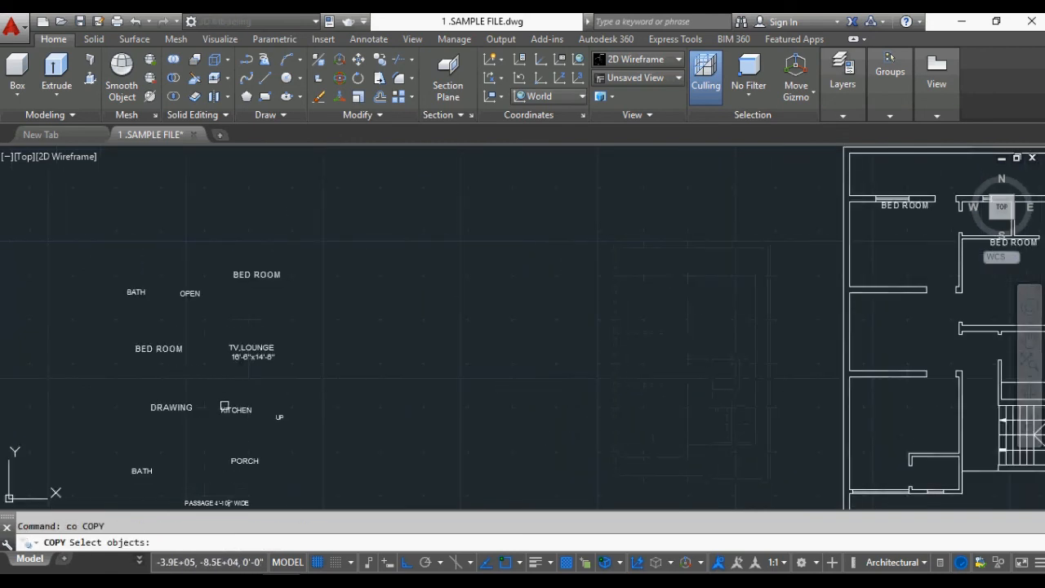
left_click(161, 413)
key("Return")
left_click(161, 408)
left_click(889, 408)
key("Return")
Copy the BATH label into the bathroom beside the drawing room and into both bathrooms along the plan's upper wall.
key("Return")
left_click(136, 292)
key("Return")
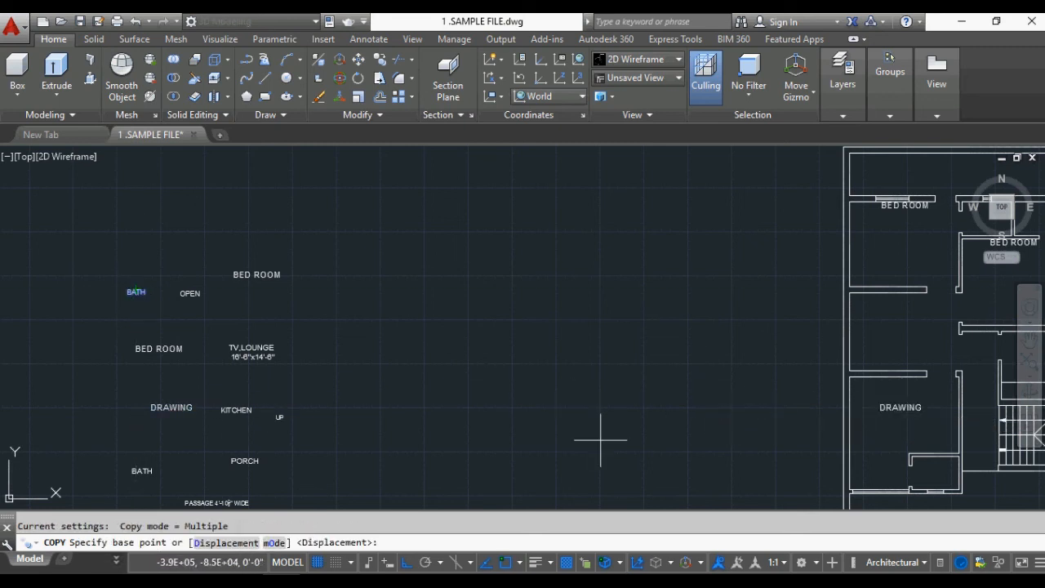
left_click(133, 289)
left_click(936, 456)
scroll(586, 490, "down", 2)
scroll(746, 378, "up", 5)
left_click(681, 387)
left_click(864, 394)
key("Escape")
Move the two upper BATH labels straight down to the middle of their bathrooms.
scroll(662, 360, "down", 2)
middle_click_drag(663, 359, 673, 346)
key("Escape")
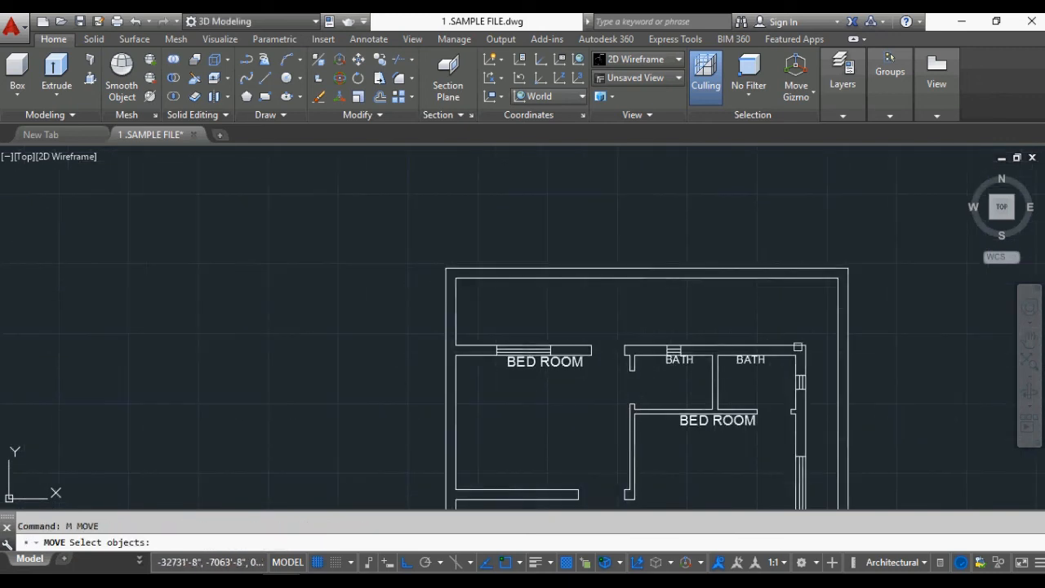
scroll(752, 366, "up", 3)
left_click(747, 340)
left_click(498, 341)
scroll(531, 364, "down", 1)
left_click(204, 346)
key("Return")
left_click(326, 242)
left_click(324, 303)
key("Escape")
Move the upper-left BED ROOM label straight down to the middle of its room.
scroll(632, 287, "down", 2)
middle_click_drag(632, 288, 750, 205)
left_click(576, 260)
key("Return")
left_click(559, 247)
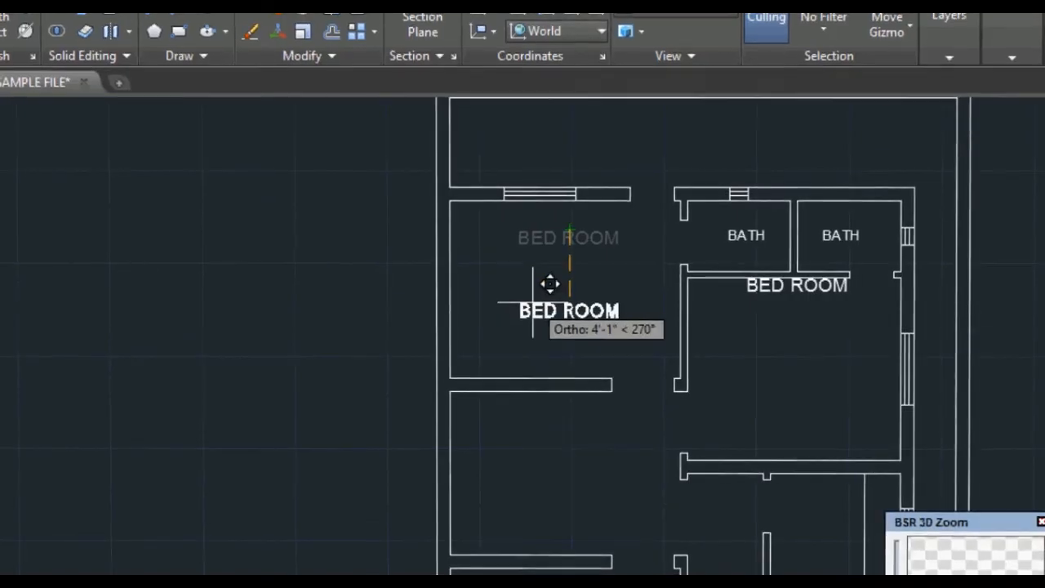
left_click(539, 278)
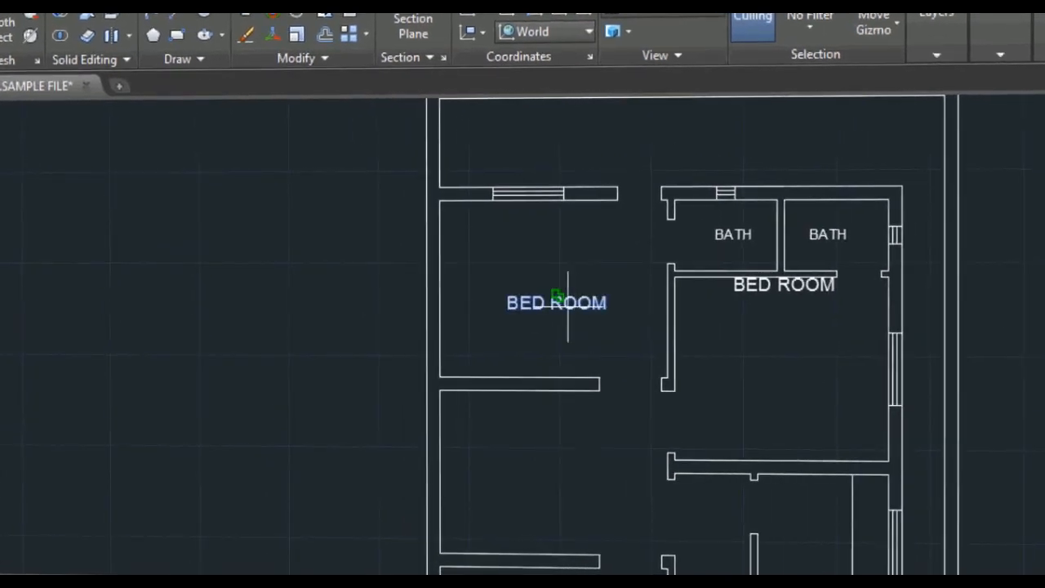
left_click(557, 295)
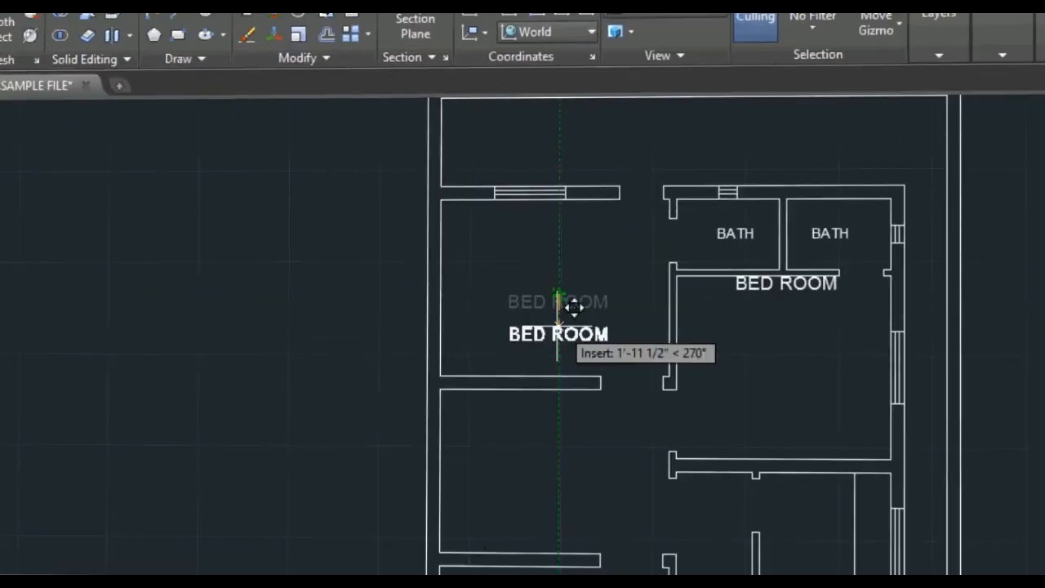
key("Escape")
Move the BED ROOM label below the two bathrooms down to the middle of its bedroom.
left_click(797, 287)
key("space")
left_click(795, 279)
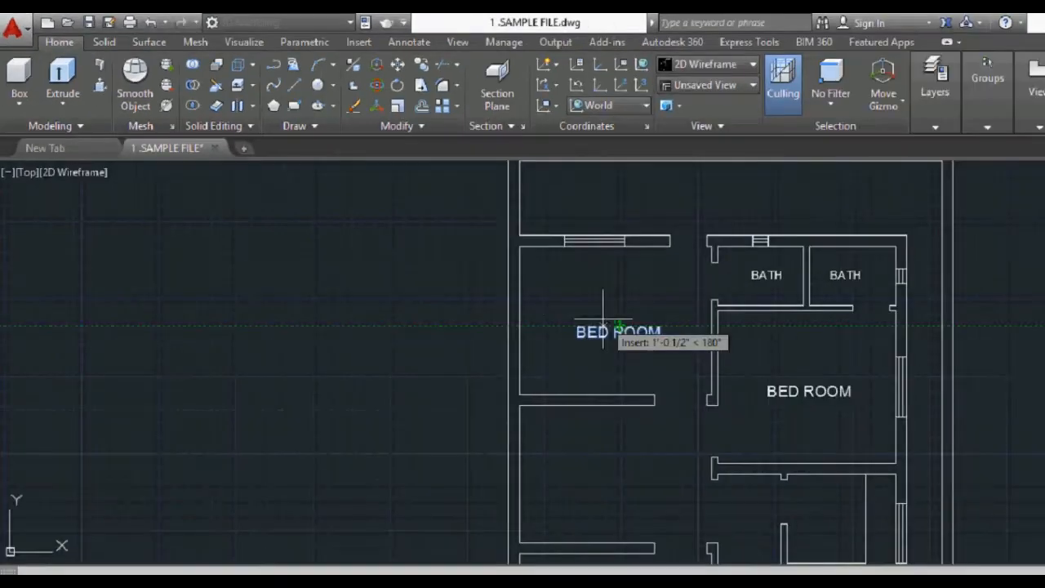
key("Escape")
middle_click_drag(729, 328, 740, 305)
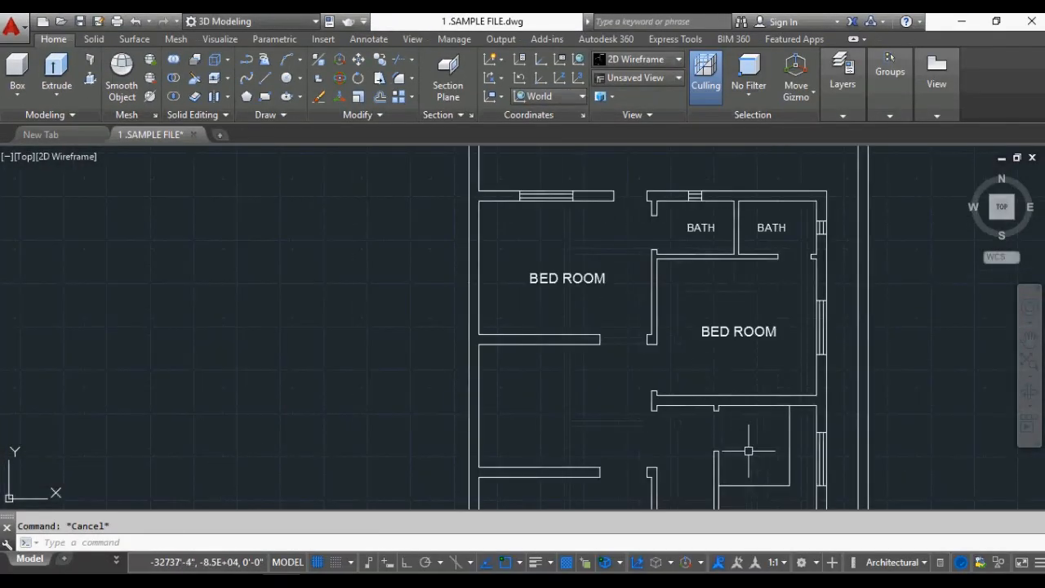
Reposition the DRAWING label within the lower-left room.
middle_click_drag(749, 450, 746, 314)
left_click(560, 390)
key("space")
left_click(556, 389)
key("Escape")
Move the BATH label beside the drawing room down to the middle of its bathroom.
scroll(622, 328, "down", 2)
scroll(620, 400, "up", 5)
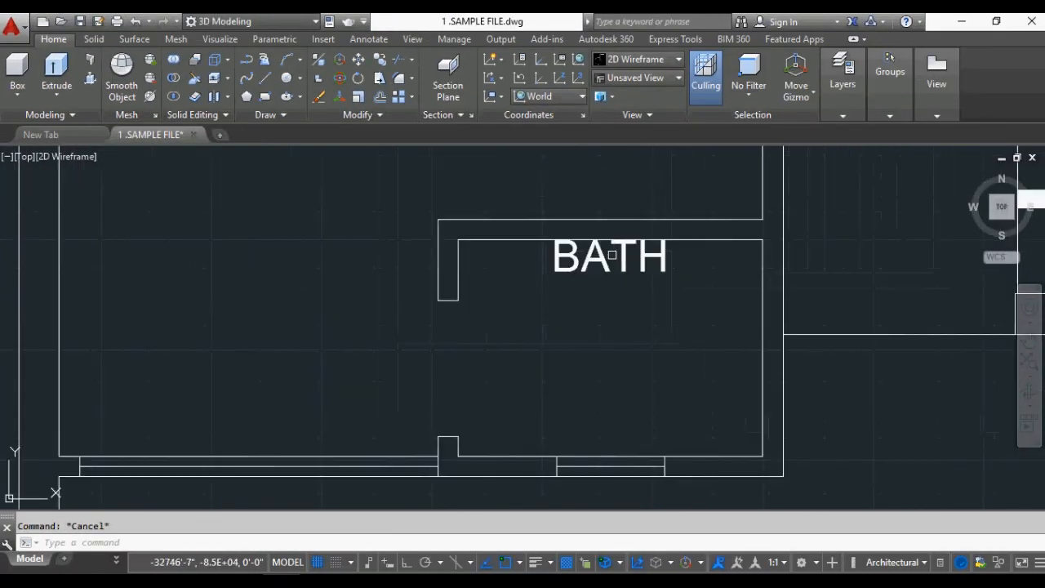
left_click(599, 262)
key("space")
left_click(601, 259)
key("Escape")
Move the KITCHEN label from the loose label set into the kitchen above the staircase.
scroll(555, 441, "down", 3)
scroll(691, 396, "down", 3)
scroll(339, 310, "up", 5)
middle_click_drag(262, 204, 301, 250)
scroll(332, 287, "down", 2)
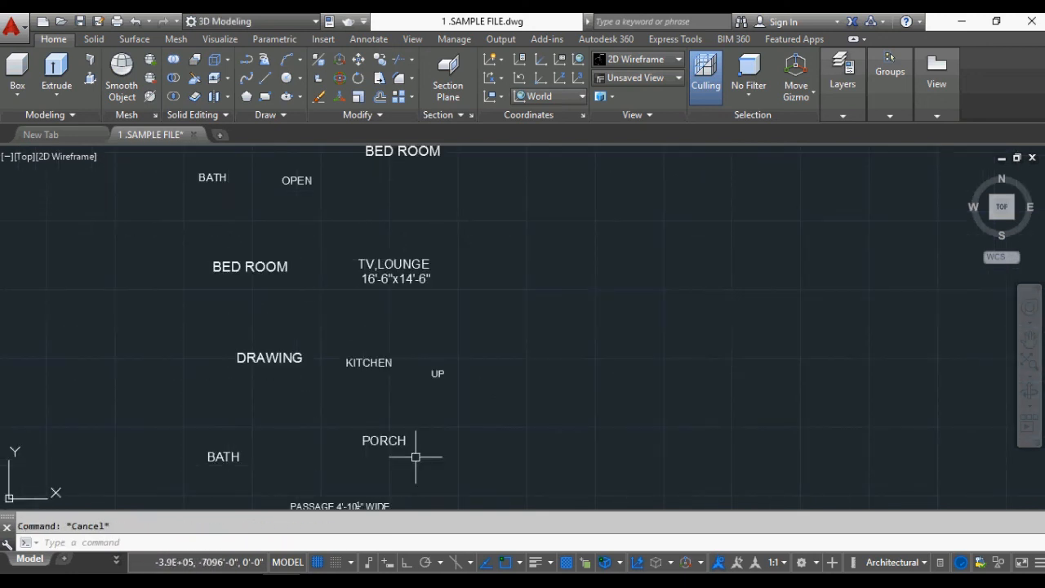
key("space")
scroll(415, 456, "down", 3)
scroll(303, 346, "up", 6)
scroll(269, 424, "down", 3)
left_click(481, 451)
key("space")
left_click(477, 455)
scroll(478, 455, "down", 4)
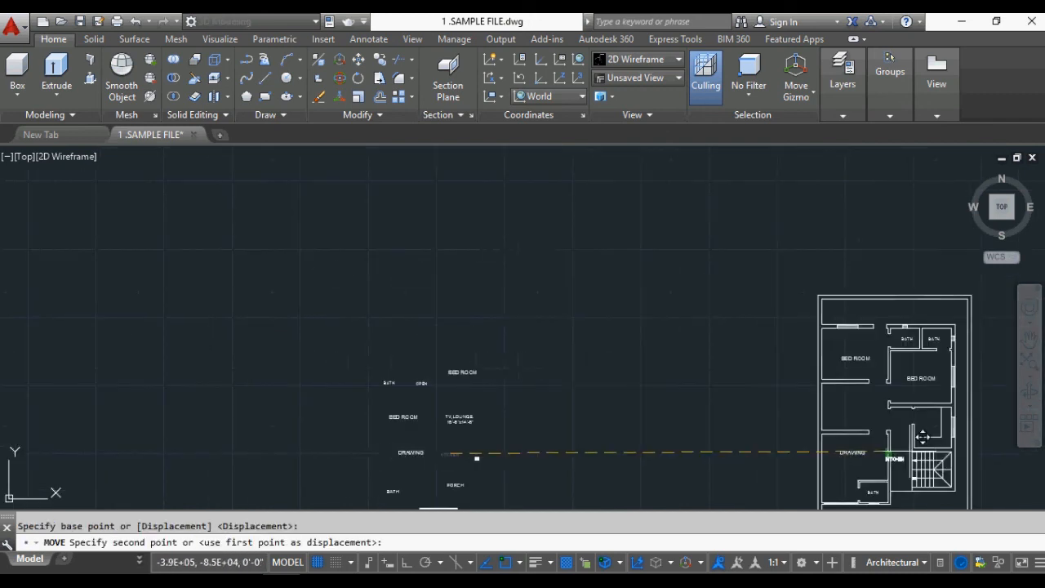
scroll(922, 437, "up", 5)
left_click(909, 399)
scroll(909, 399, "down", 3)
key("Escape")
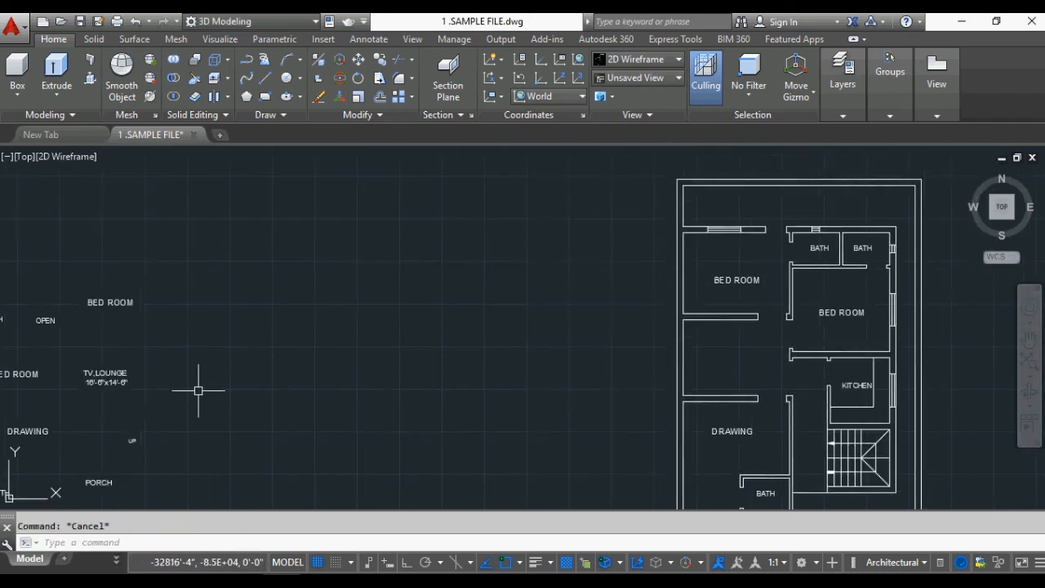
Move the TV,LOUNGE label from the loose label set into the room between the left bedroom and the drawing room.
key("space")
left_click(114, 372)
left_click(738, 349)
Delete the size line 16'-6"x14'-6" from the TV,LOUNGE label, keeping only the room name.
left_click(730, 354)
double_click(730, 355)
left_click_drag(758, 331, 689, 329)
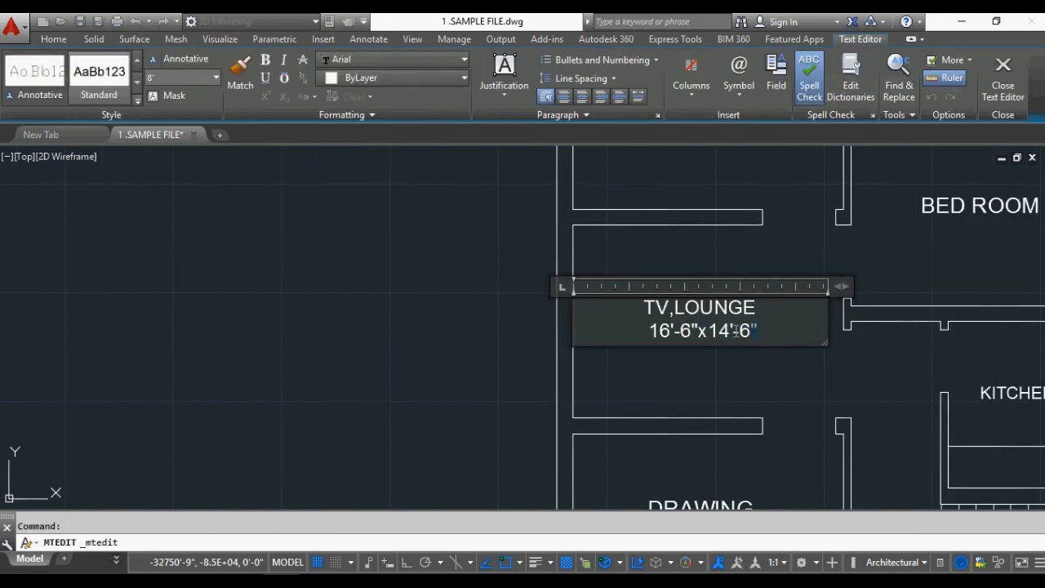
key("Escape")
scroll(651, 335, "down", 5)
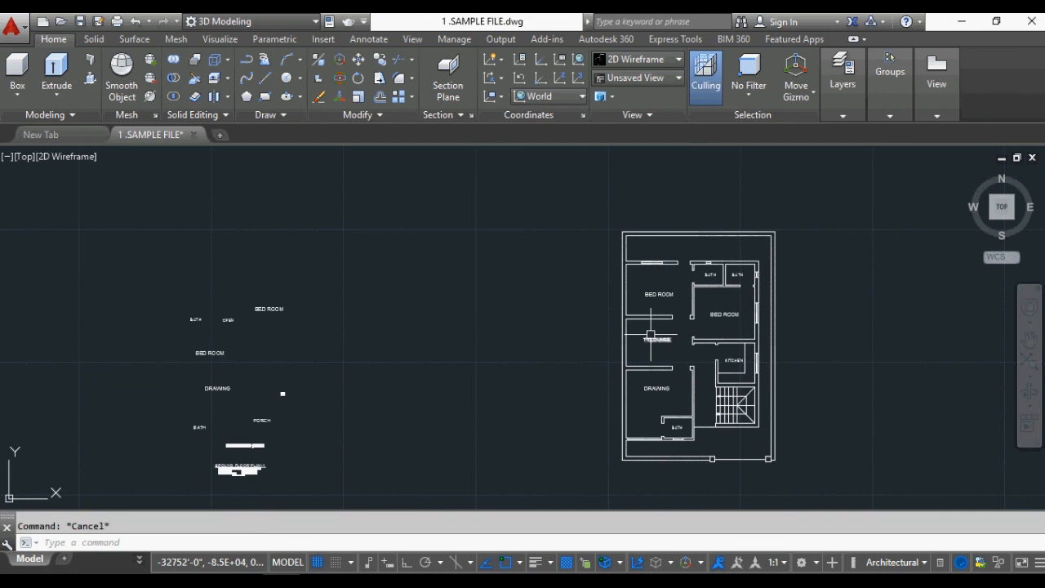
scroll(638, 277, "up", 6)
Check the Main and Small dimension styles in the Dimension Style Manager and close it.
type("d")
key("Return")
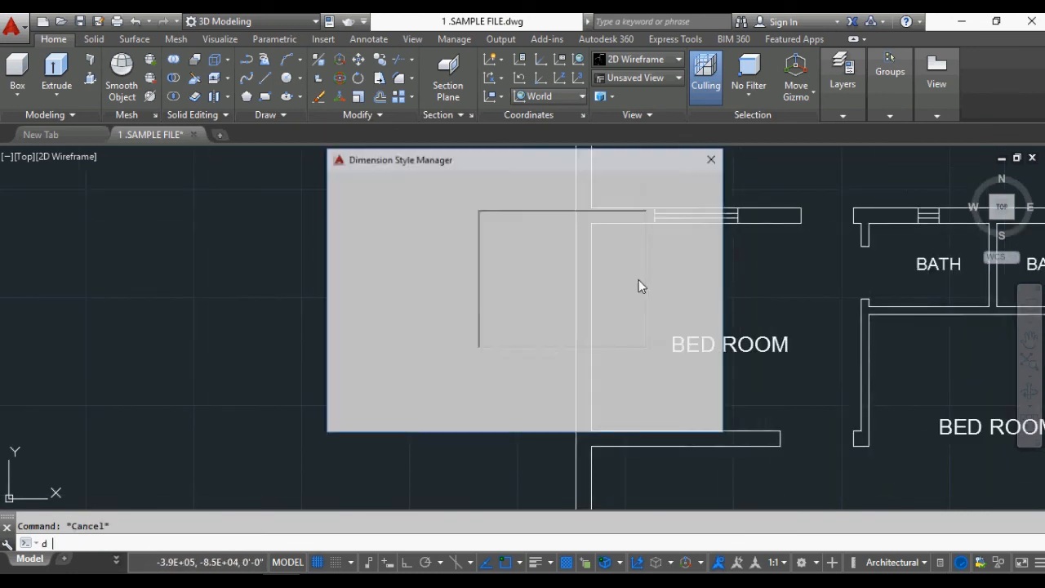
left_click(360, 228)
left_click(364, 241)
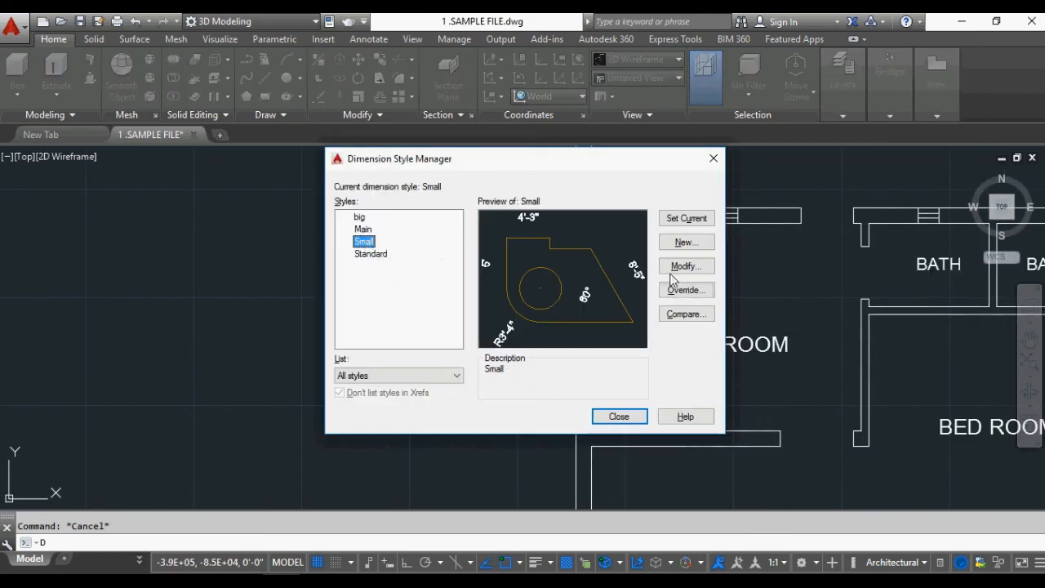
left_click(621, 417)
Add a vertical linear dimension for the left bedroom's depth along its outer wall.
type("dli")
key("Return")
key("Return")
left_click(591, 350)
left_click(609, 336)
Add a horizontal linear dimension for the left bedroom's width just below its window wall.
key("Return")
left_click(861, 222)
scroll(861, 223, "up", 6)
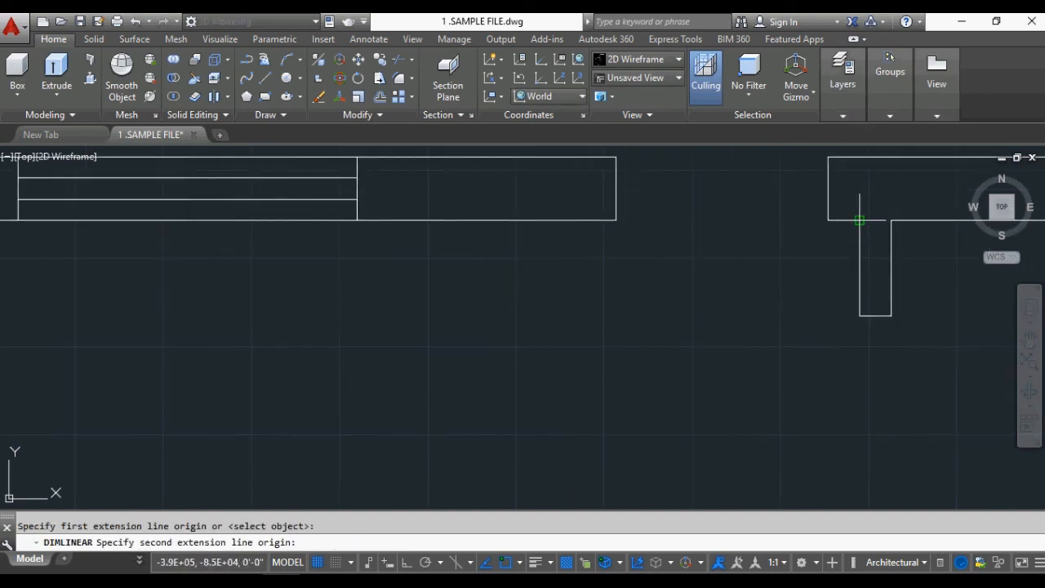
scroll(861, 223, "down", 2)
left_click(199, 252)
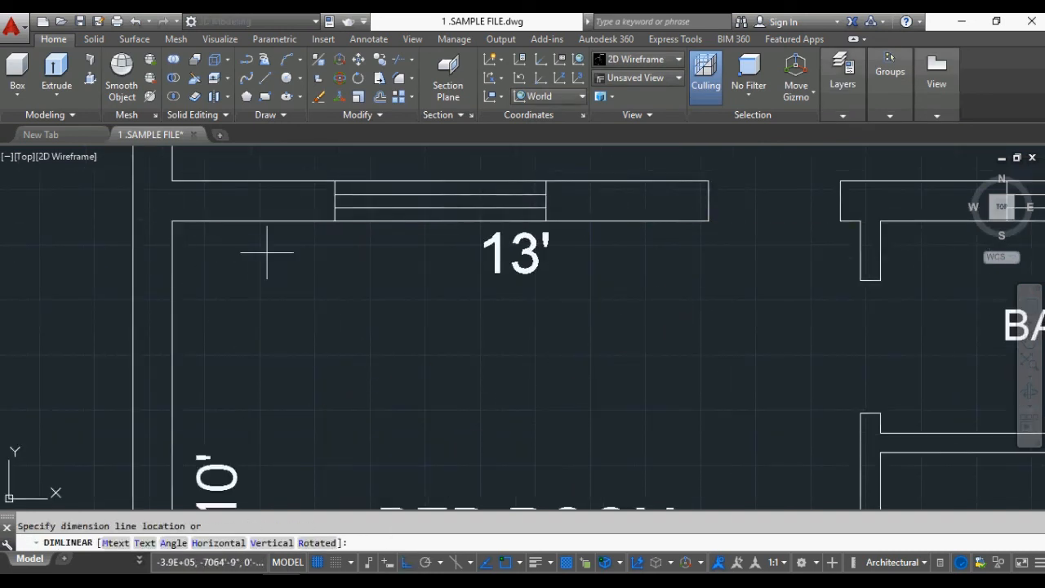
left_click(268, 245)
key("Escape")
scroll(384, 284, "down", 4)
scroll(642, 366, "up", 2)
Add a horizontal linear dimension for the right bedroom's width just below the bathroom wall.
key("Return")
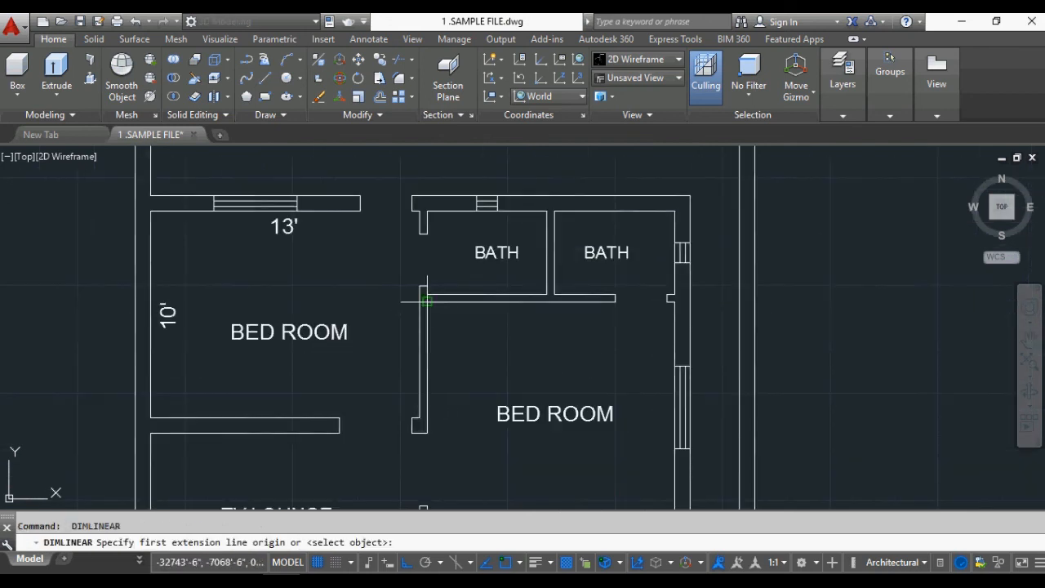
left_click(427, 301)
scroll(678, 299, "up", 4)
left_click(616, 301)
left_click(519, 333)
key("Escape")
scroll(658, 269, "down", 6)
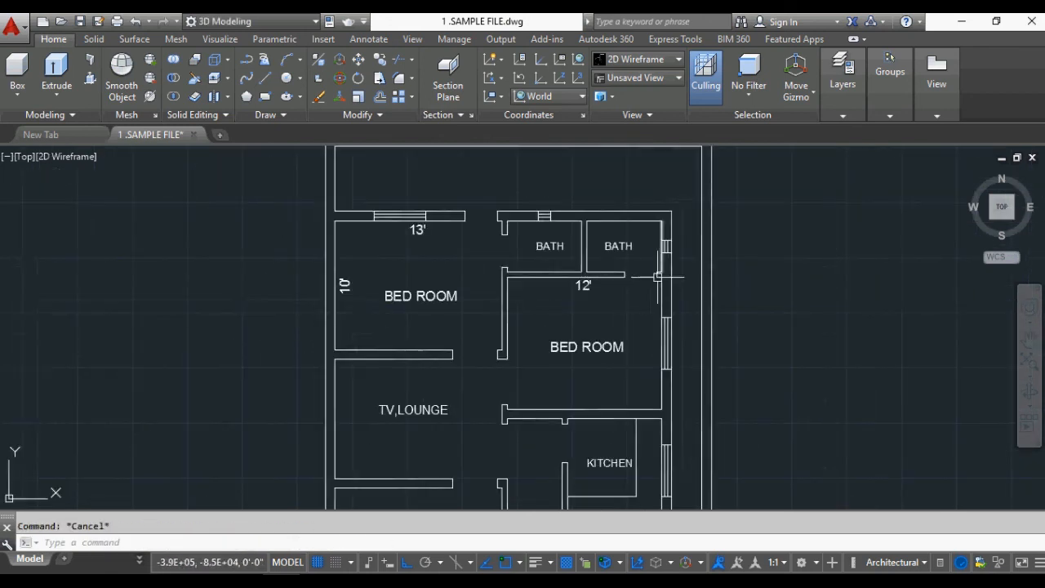
Add a vertical linear dimension for the right bedroom's depth beside its outer window wall.
scroll(653, 306, "up", 4)
key("Return")
key("Return")
left_click(681, 313)
left_click(664, 315)
scroll(648, 333, "down", 4)
Add a vertical linear dimension for the TV lounge's depth along its outer wall.
scroll(360, 466, "up", 4)
key("Return")
key("Return")
left_click(321, 383)
left_click(347, 388)
key("Escape")
Add a horizontal linear dimension for the TV lounge's width just below its upper wall.
key("Return")
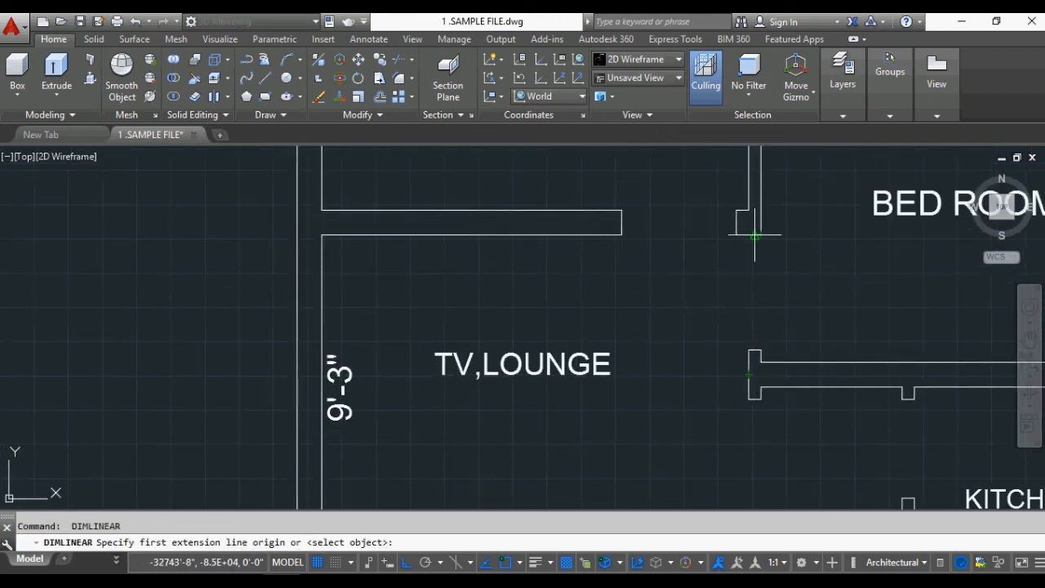
left_click(322, 235)
left_click(749, 375)
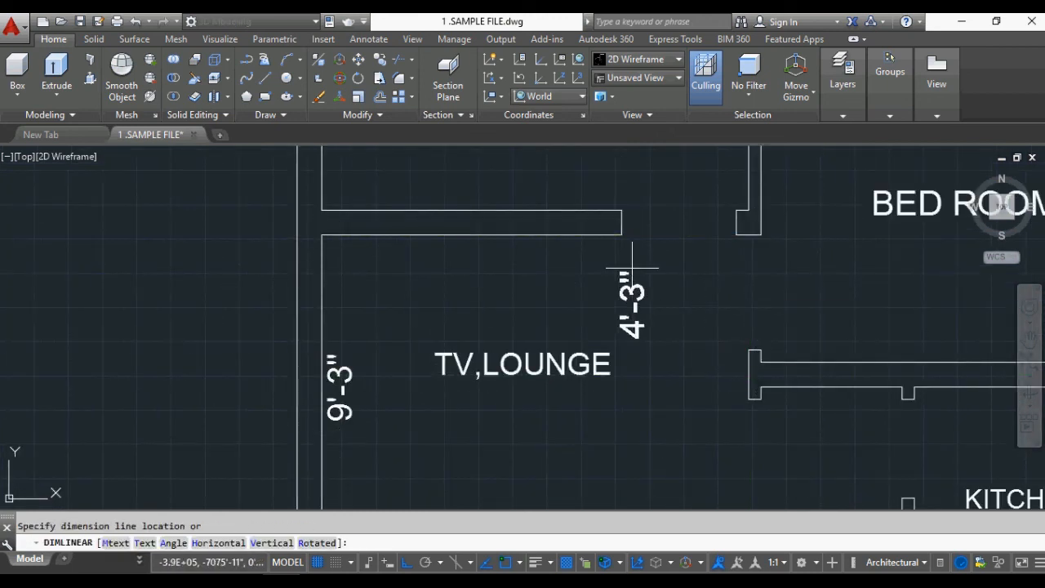
left_click(508, 250)
key("Escape")
scroll(485, 285, "down", 3)
scroll(637, 408, "up", 2)
Add linear dimensions for the kitchen's width along its lower wall and its depth along the outer wall.
key("Return")
key("Return")
left_click(665, 389)
left_click(688, 381)
key("Return")
key("Return")
left_click(755, 369)
left_click(744, 369)
key("Escape")
Add a vertical linear dimension for the drawing room's depth along its outer wall.
scroll(658, 269, "down", 3)
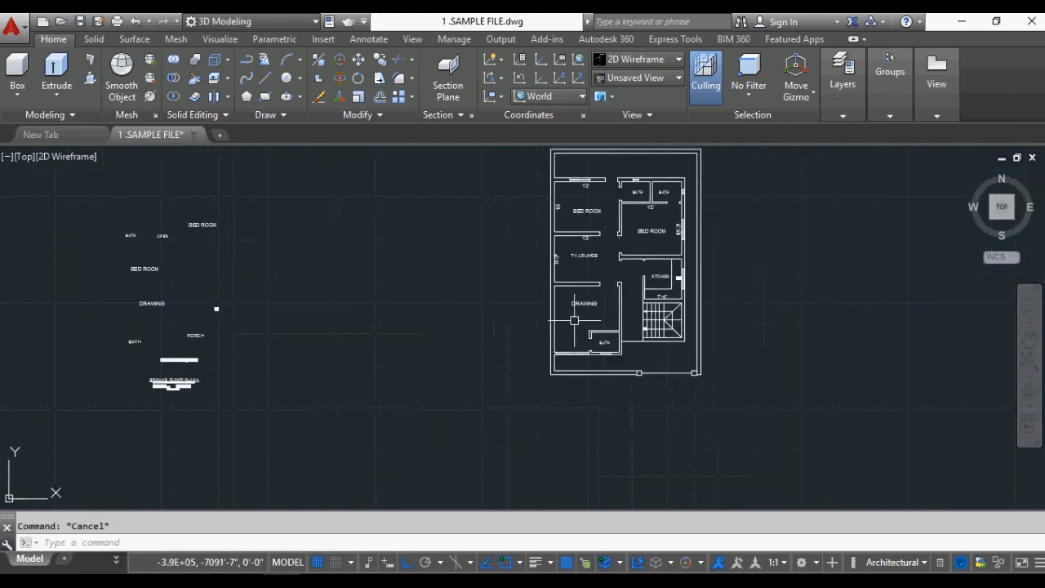
scroll(569, 320, "up", 3)
key("Return")
key("Return")
left_click(513, 305)
left_click(519, 302)
Add a horizontal linear dimension for the drawing room's width just below its upper wall.
key("Return")
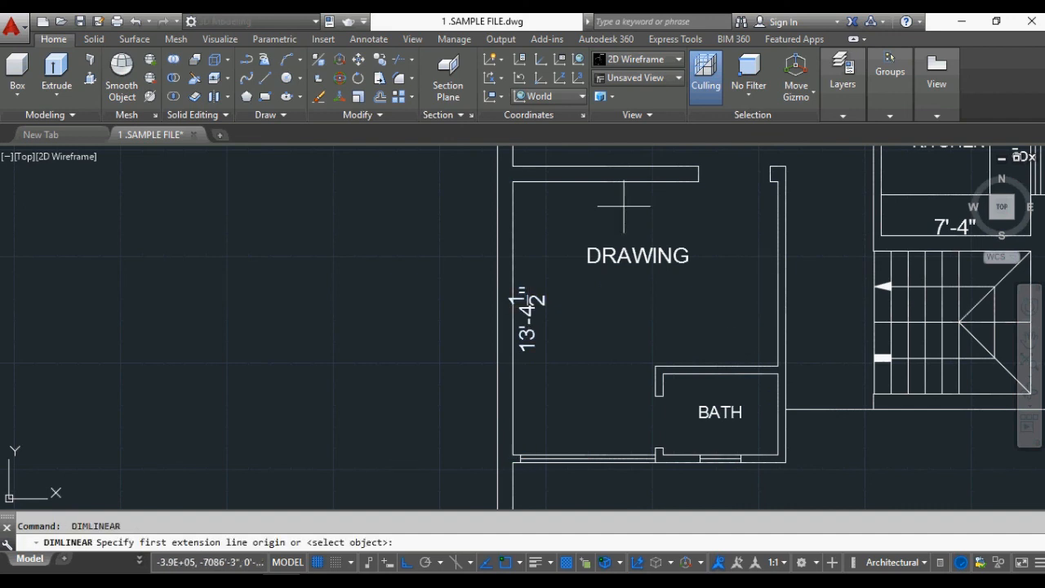
left_click(512, 181)
scroll(778, 182, "up", 4)
left_click(780, 181)
scroll(781, 181, "down", 2)
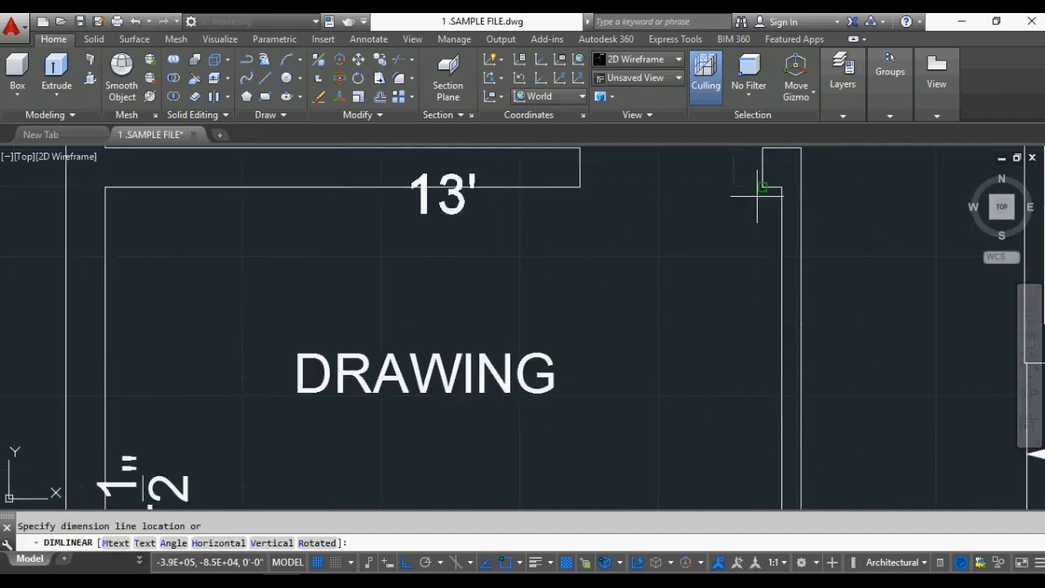
left_click(458, 213)
key("Escape")
scroll(472, 272, "down", 3)
Add a vertical linear dimension for the staircase's depth beside the outer wall.
scroll(745, 333, "up", 1)
scroll(776, 330, "up", 1)
key("Return")
key("Return")
left_click(808, 308)
left_click(805, 308)
left_click(791, 318)
key("Escape")
scroll(715, 360, "down", 2)
scroll(571, 343, "down", 1)
scroll(482, 384, "up", 4)
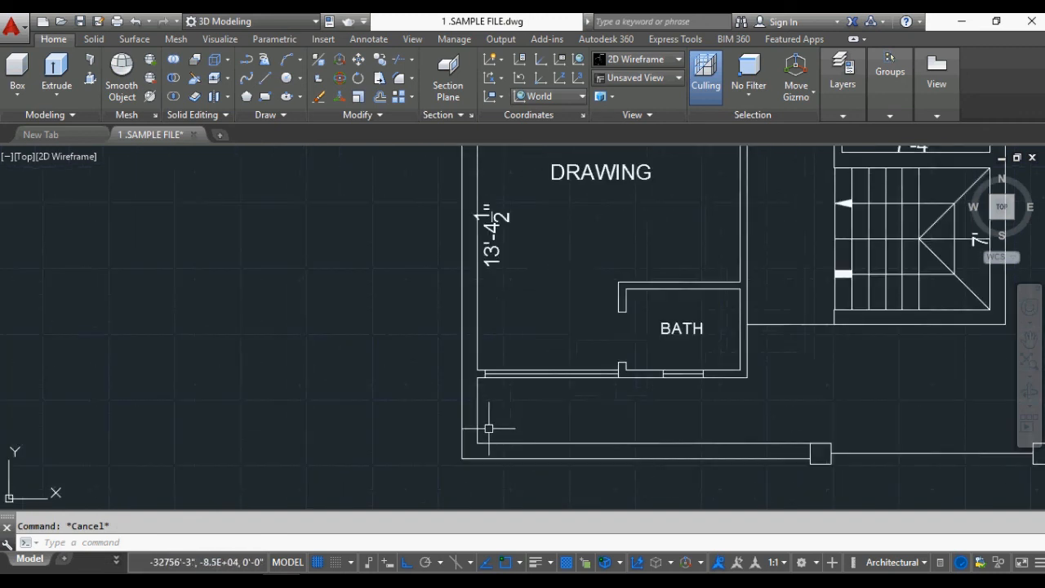
Add a vertical linear dimension for the open strip between the drawing room's lower wall and the front boundary wall.
key("Return")
key("Return")
left_click(473, 391)
key("Escape")
scroll(490, 396, "down", 3)
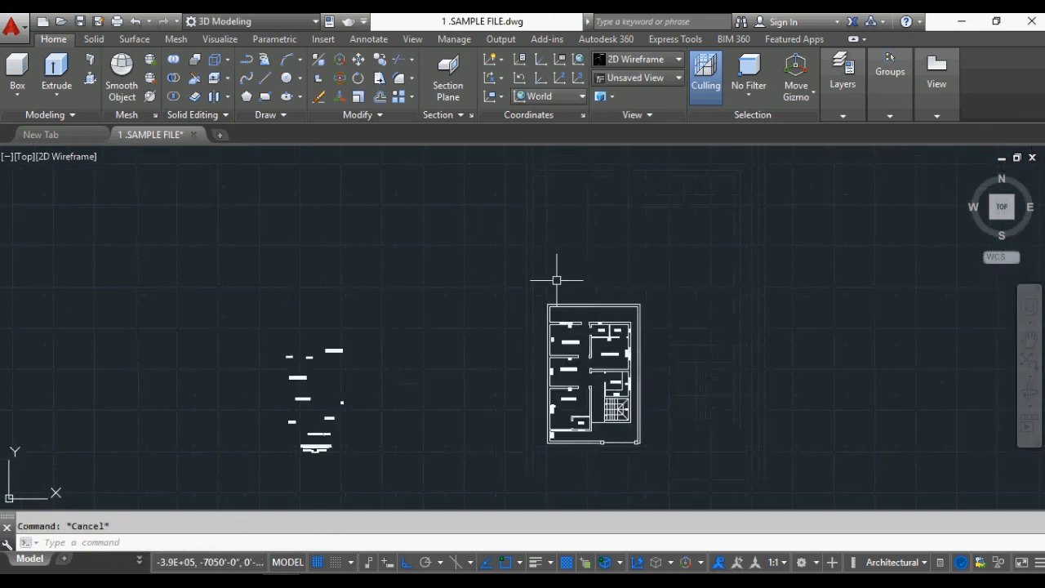
Add a vertical linear dimension for the open strip between the upper bedroom wall and the rear boundary wall.
scroll(531, 349, "up", 5)
key("Return")
key("Return")
left_click(483, 352)
key("Escape")
scroll(482, 353, "down", 4)
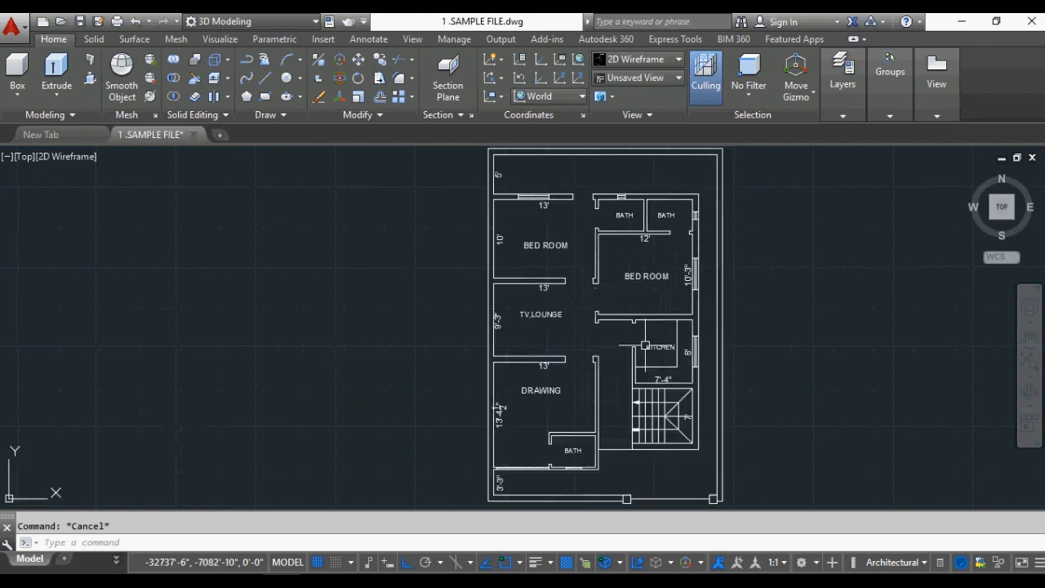